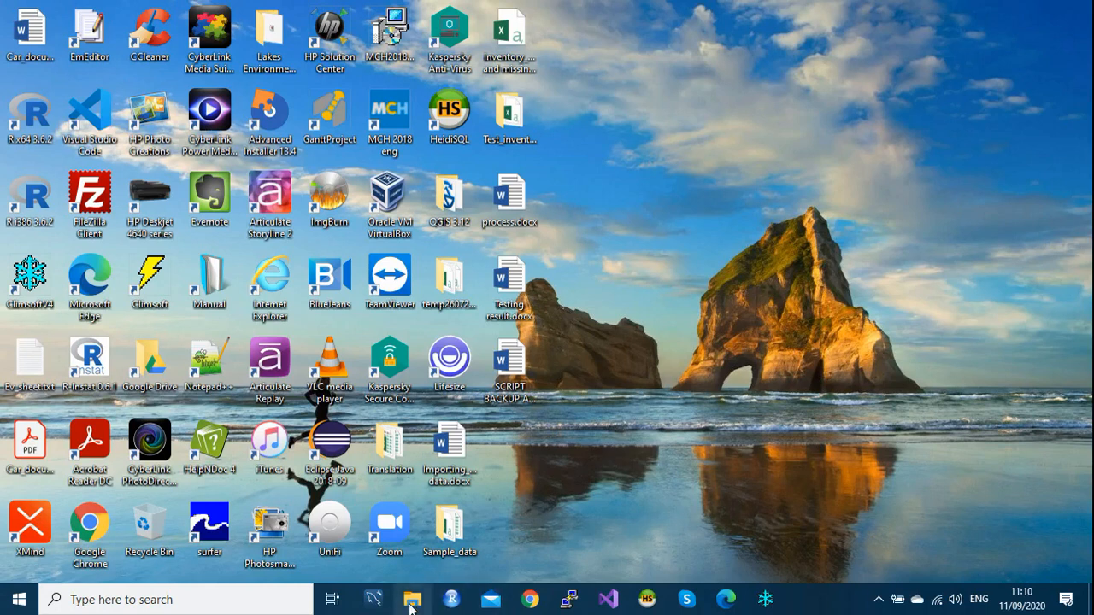
Step: Open File Explorer and create a new folder named Backup_Data_Database in the root of the C: drive
key("super+e")
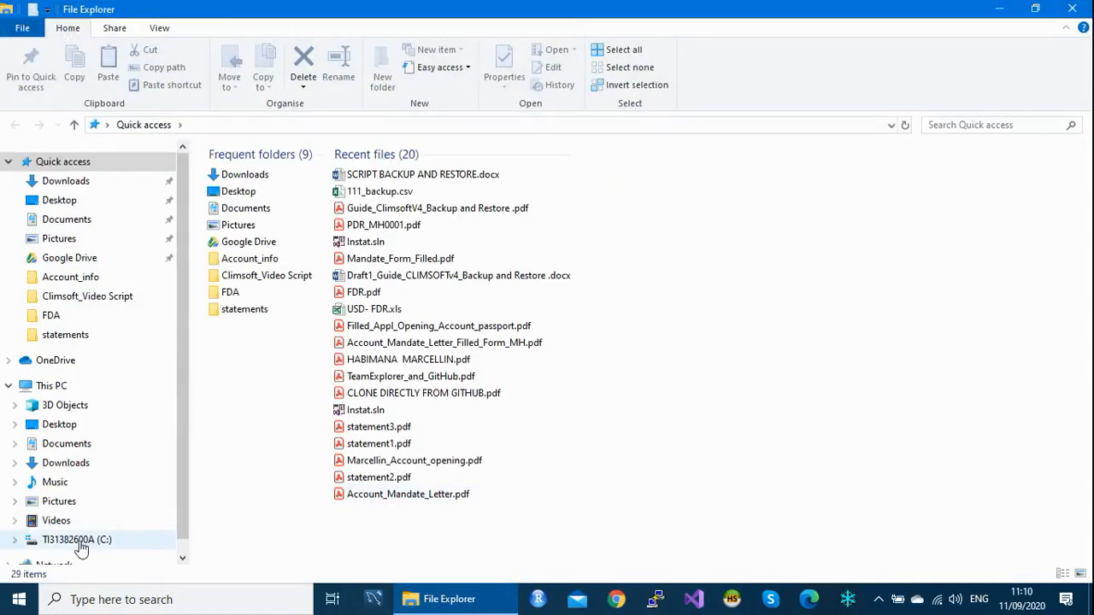
left_click(76, 540)
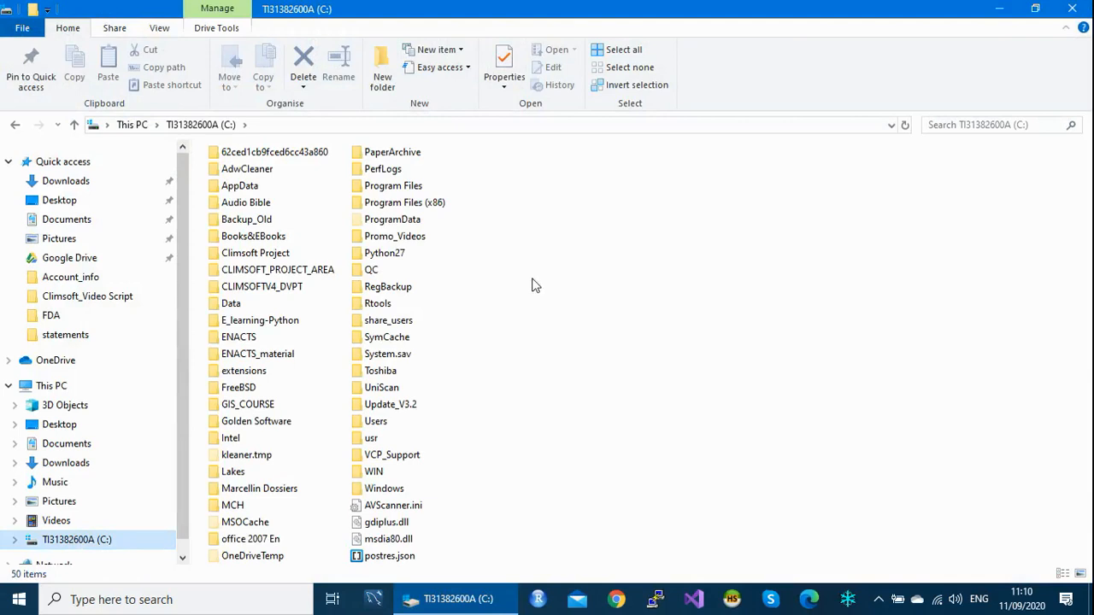
right_click(536, 270)
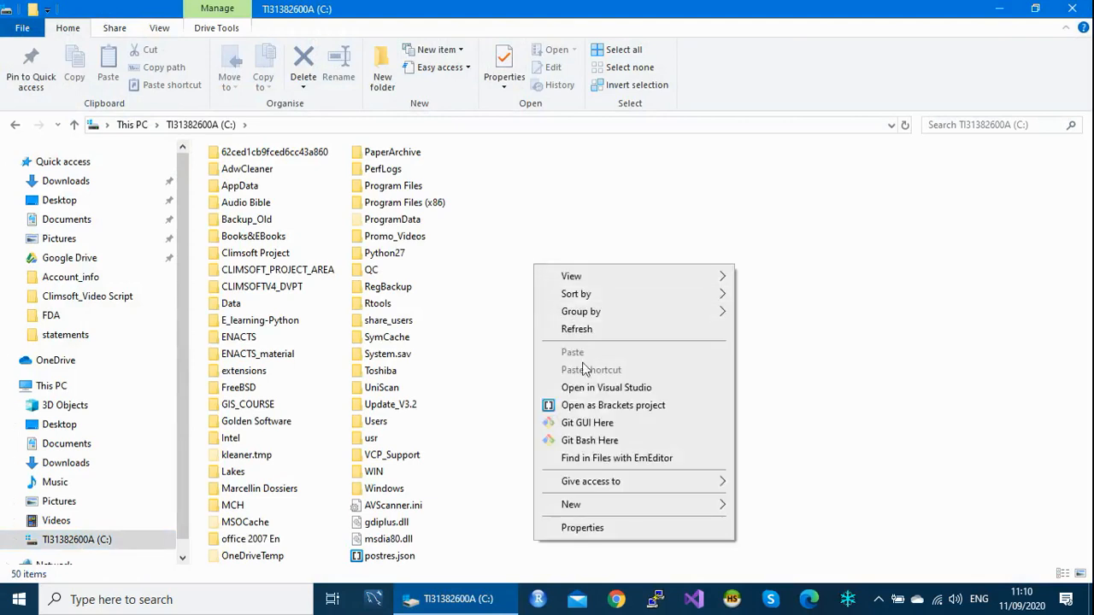
mouse_move(593, 508)
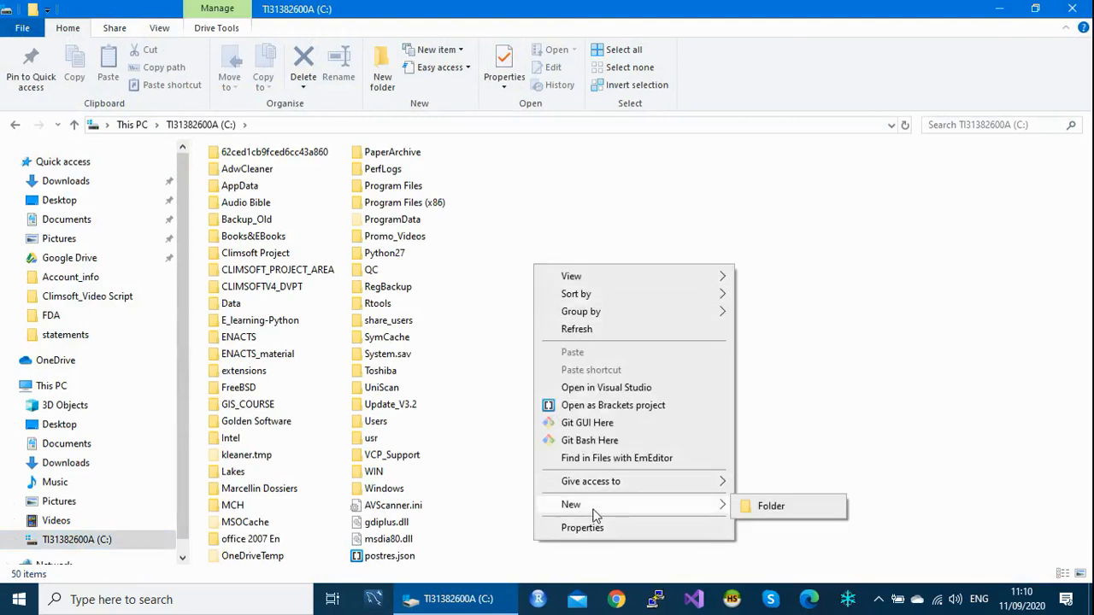
left_click(804, 507)
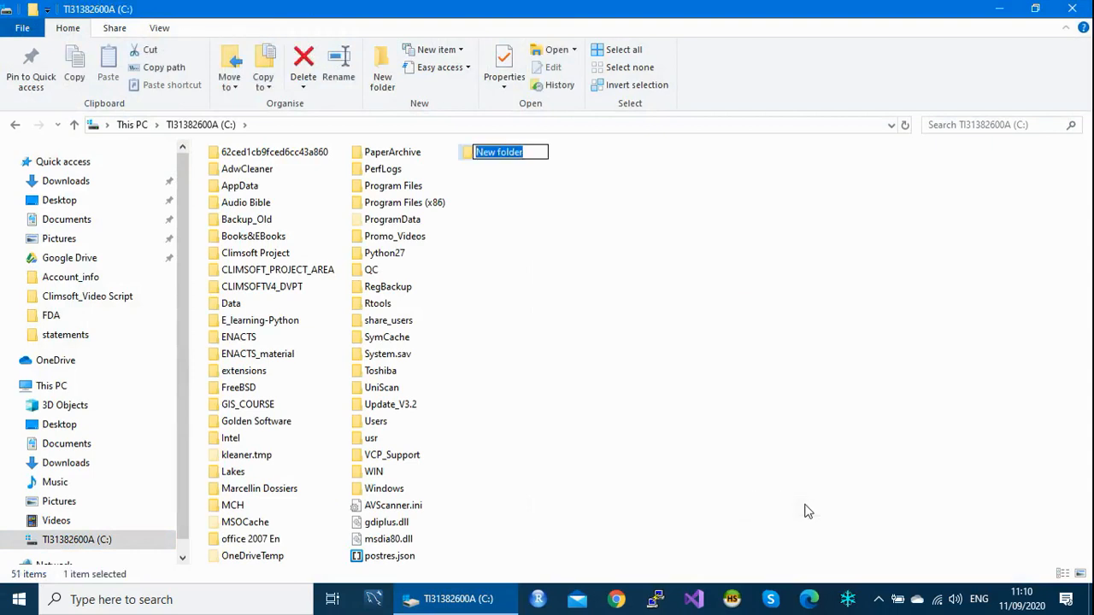
type("Backu")
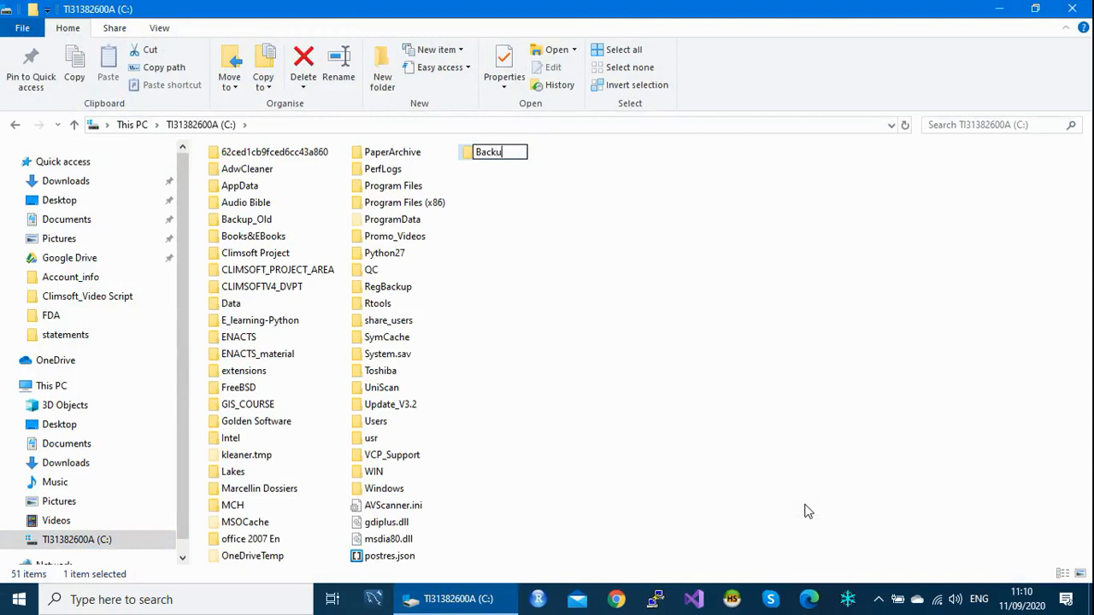
type("p_Data_Database")
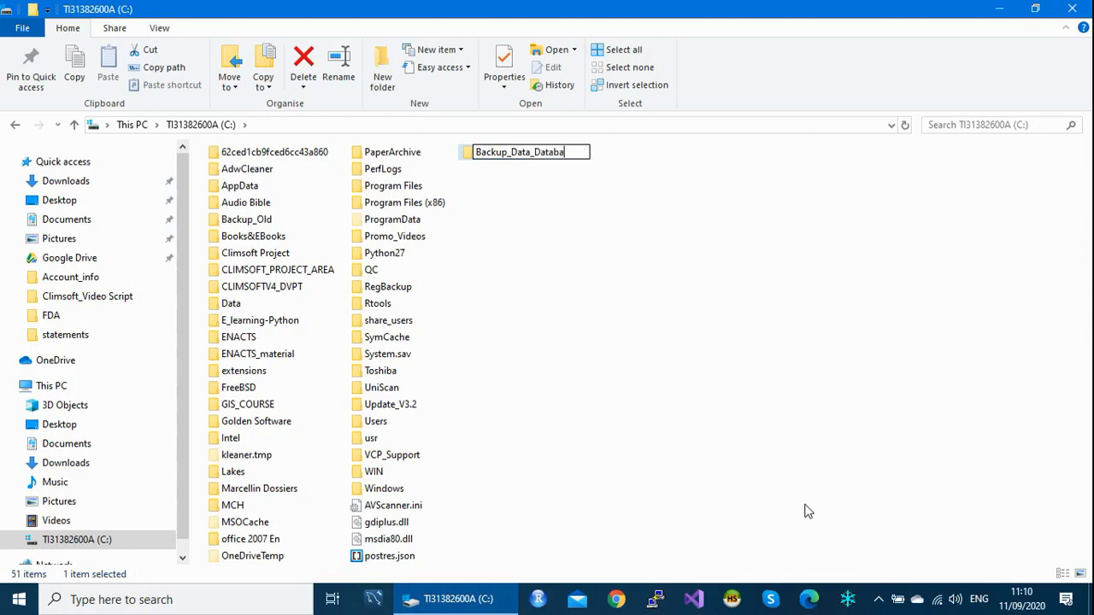
key("Return")
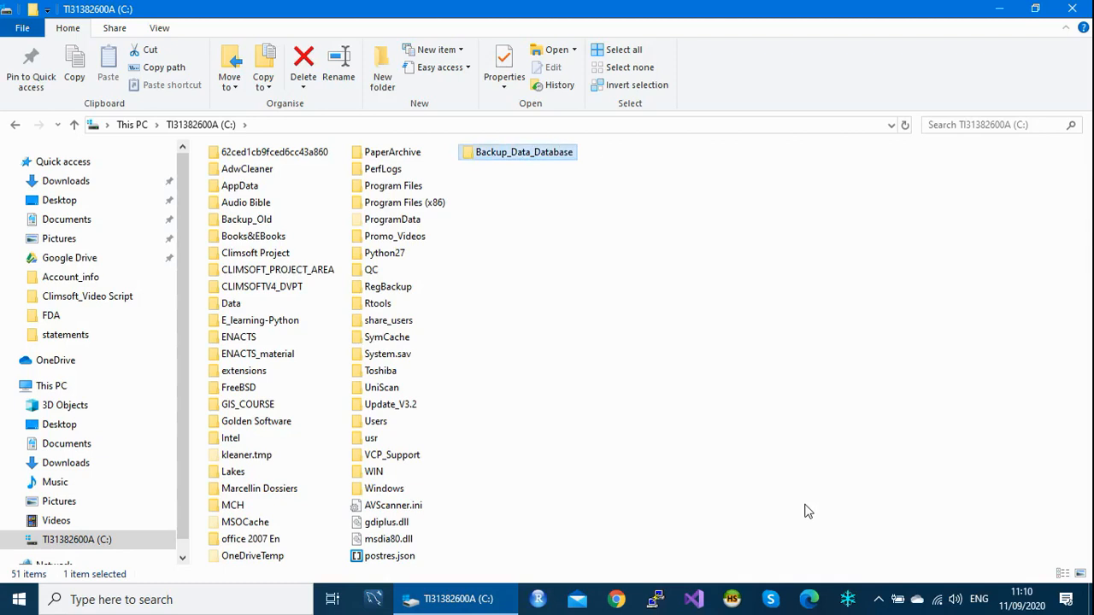
Step: Refresh the C: drive listing, check the contents of the Backup_Data_Database folder, and close File Explorer
right_click(712, 334)
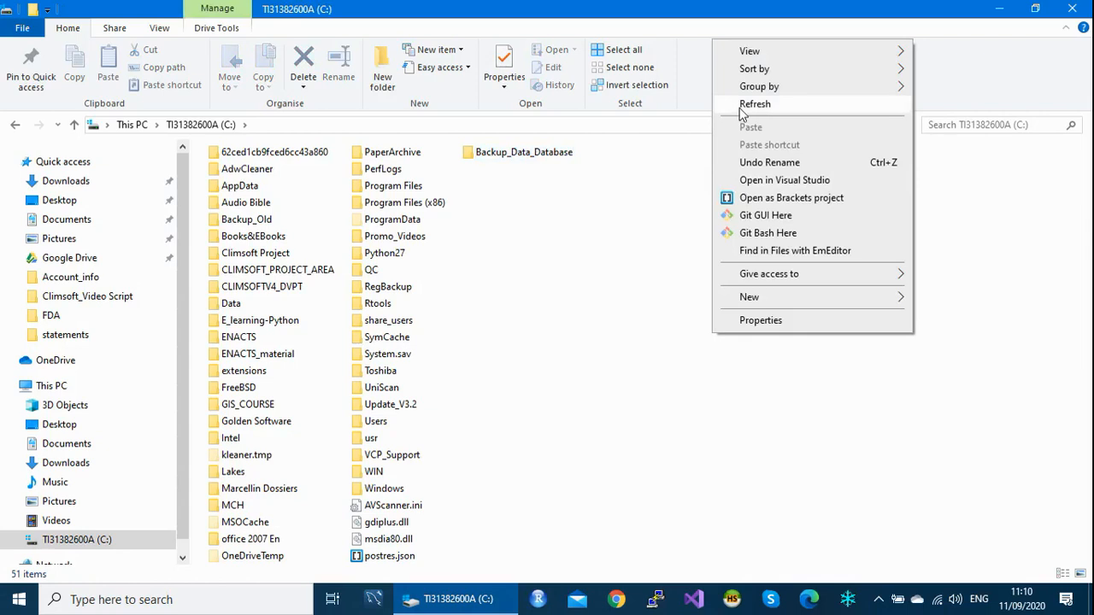
left_click(742, 108)
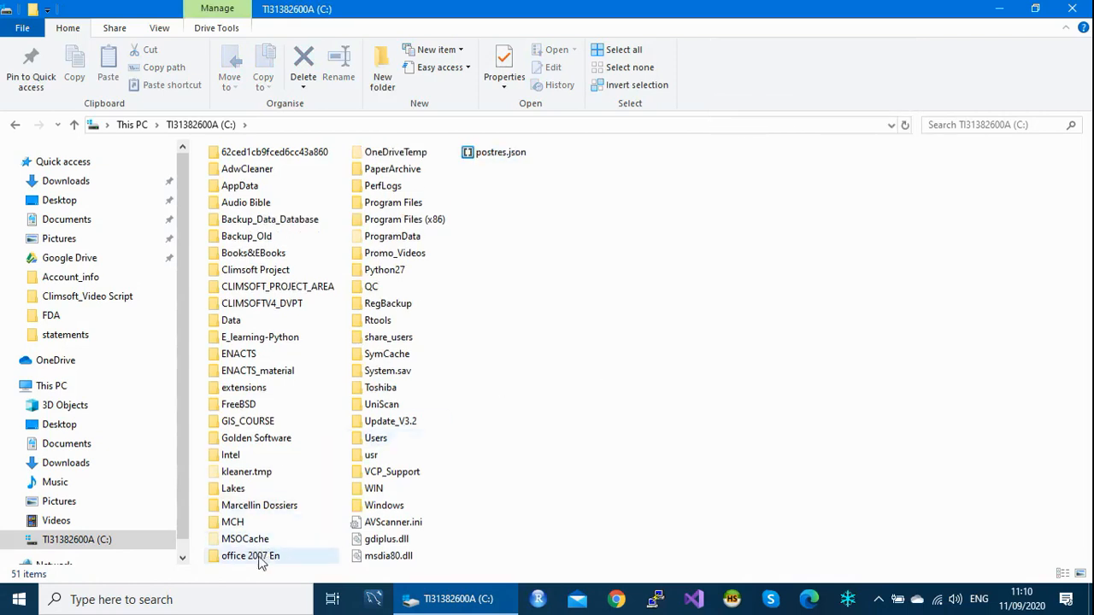
double_click(246, 220)
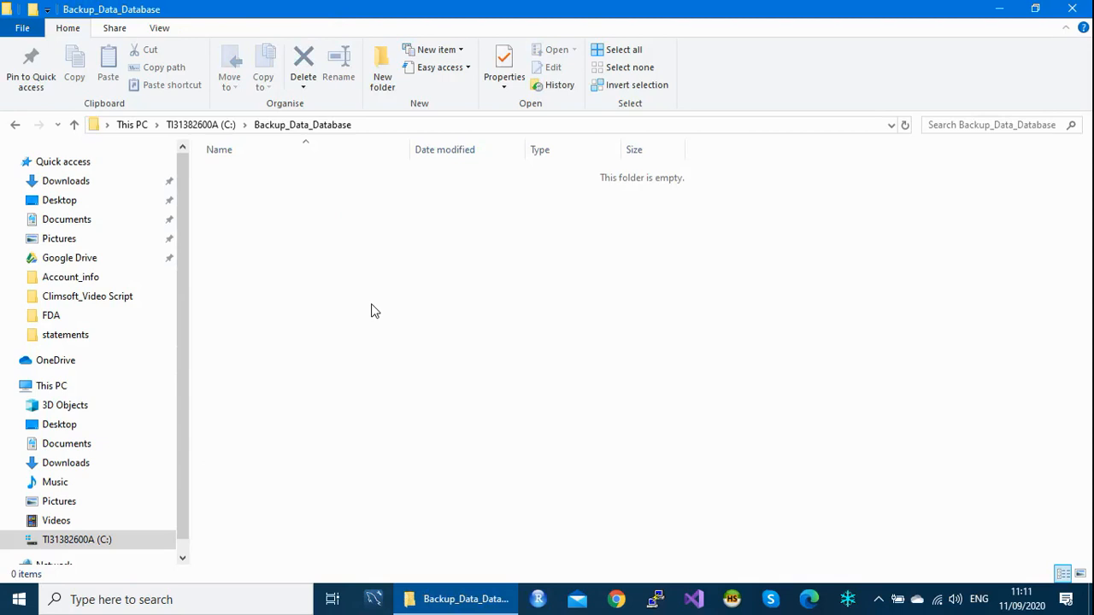
left_click(1078, 11)
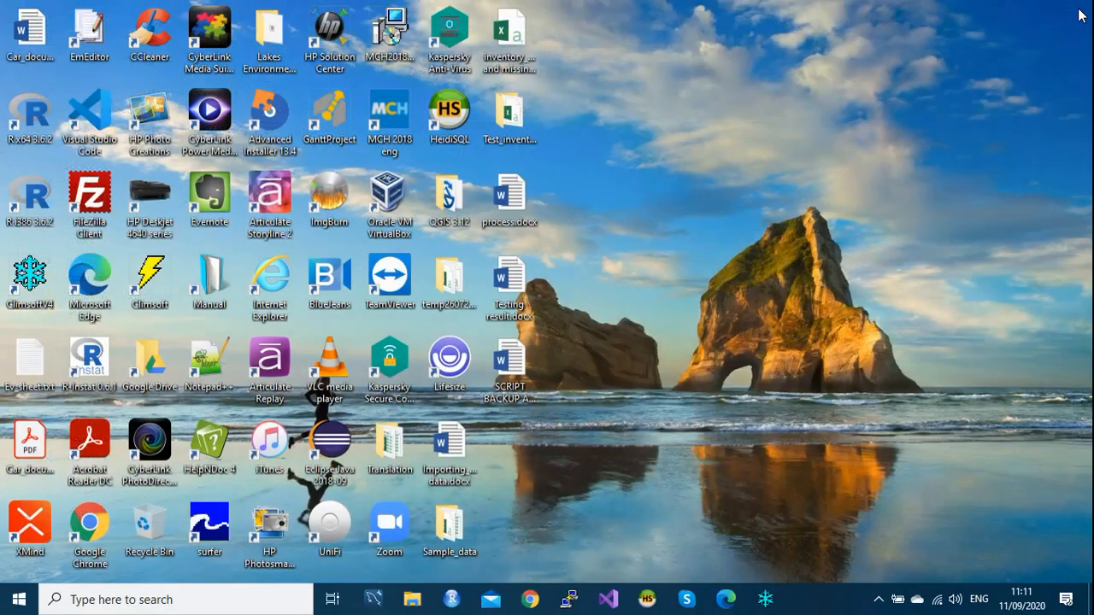
Step: Start Climsoft and log in to DefaultDatabase with the account password
left_click(764, 601)
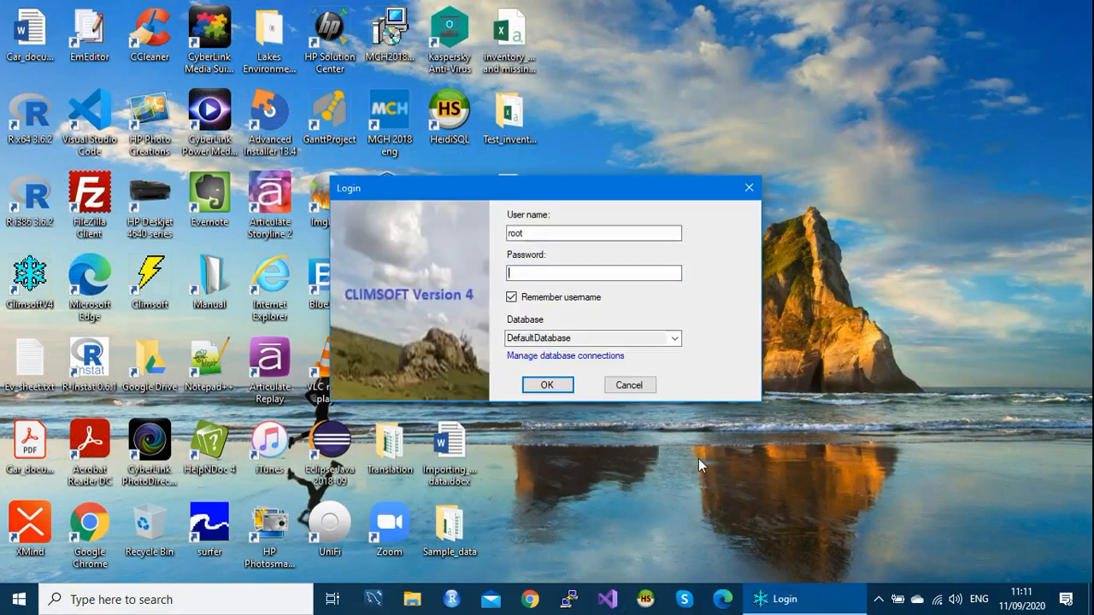
type("*****")
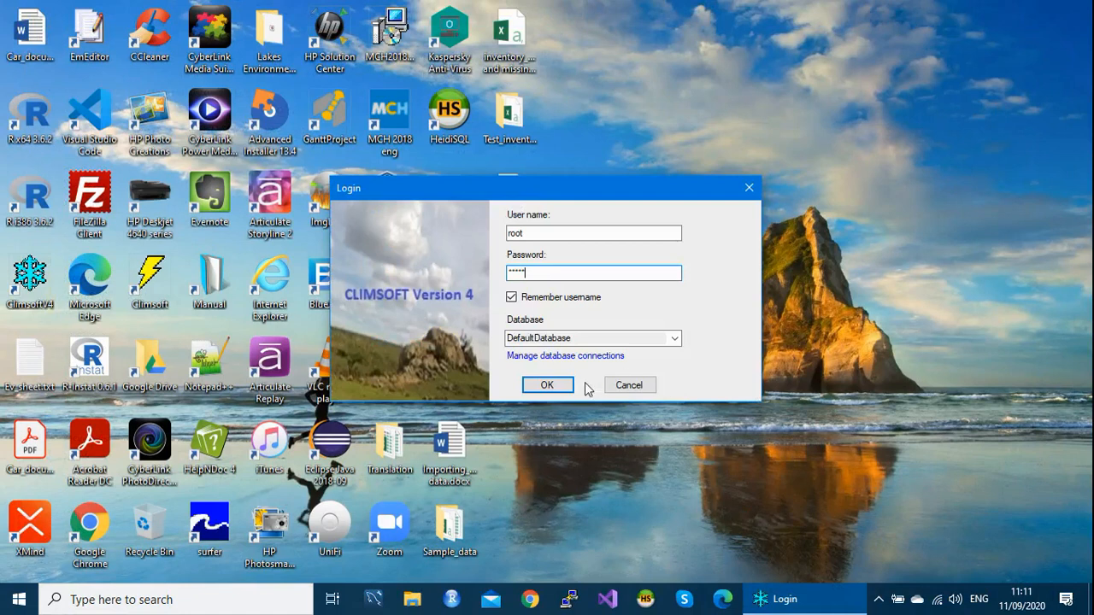
left_click(559, 390)
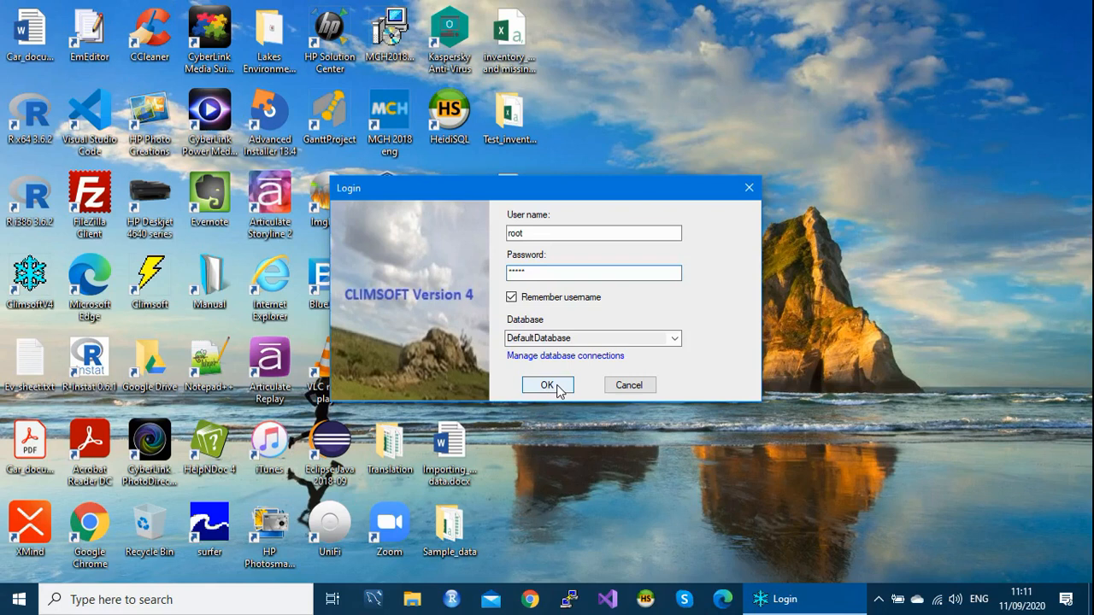
left_click(557, 389)
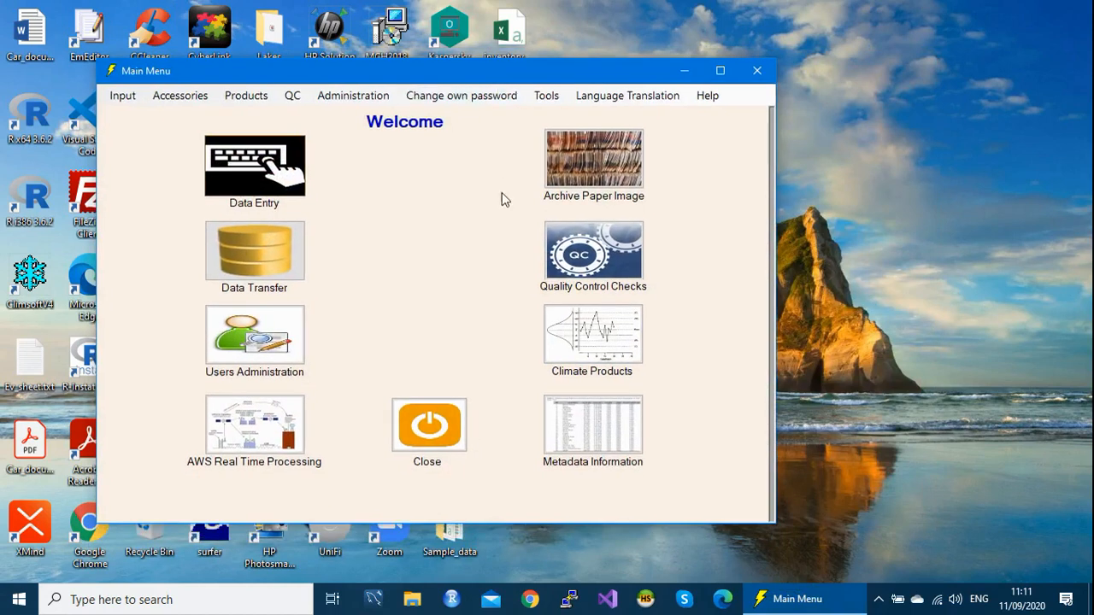
Step: Open the Data Transfer utilities and bring up the form for backing up observation data to CSV files
left_click(289, 267)
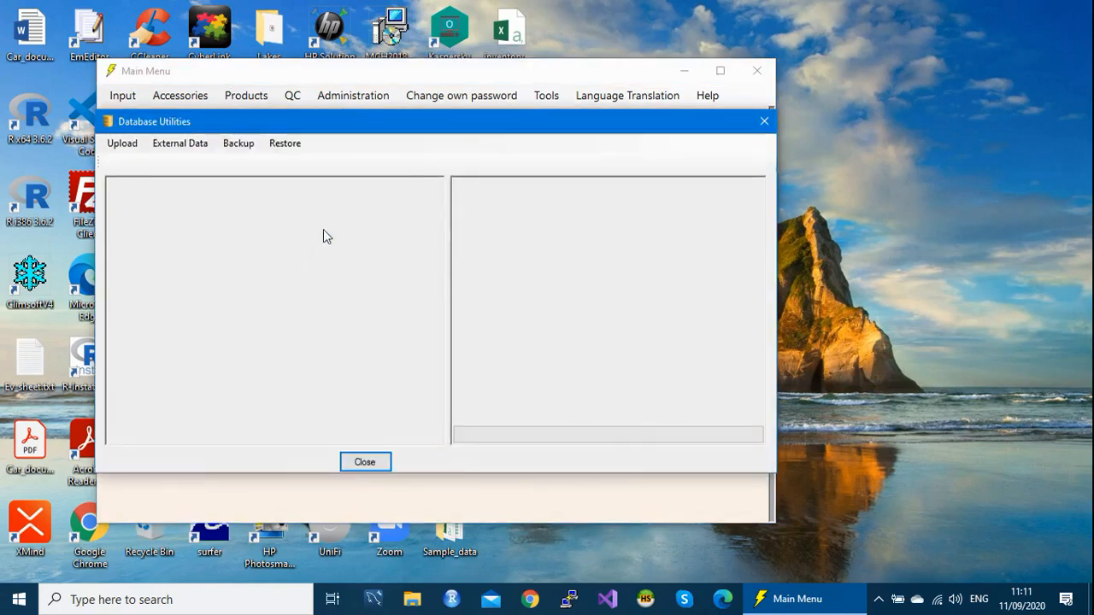
left_click_drag(520, 129, 534, 99)
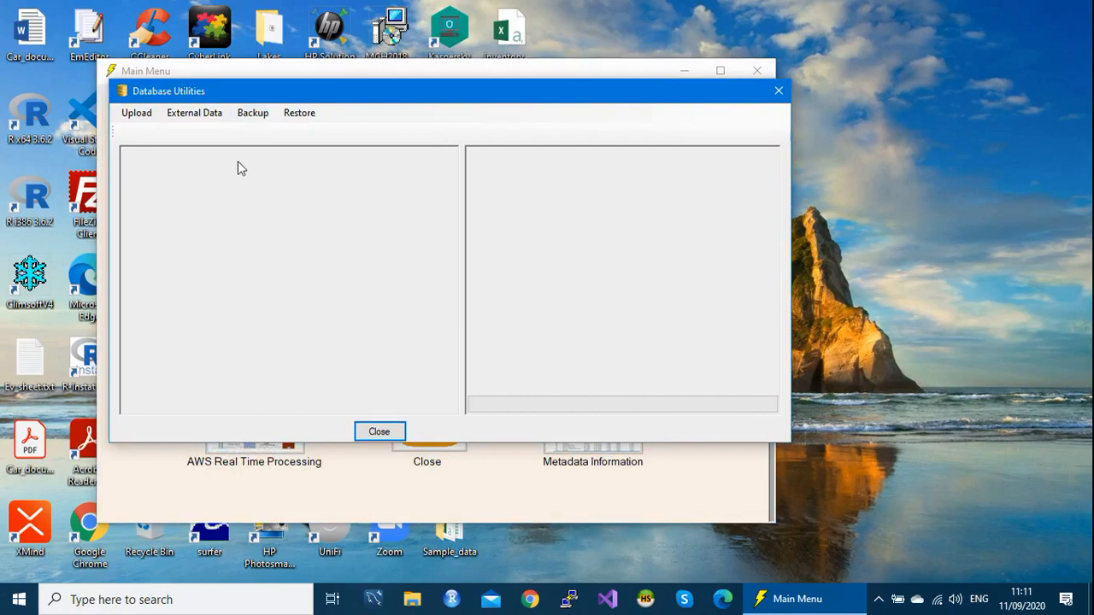
left_click(253, 120)
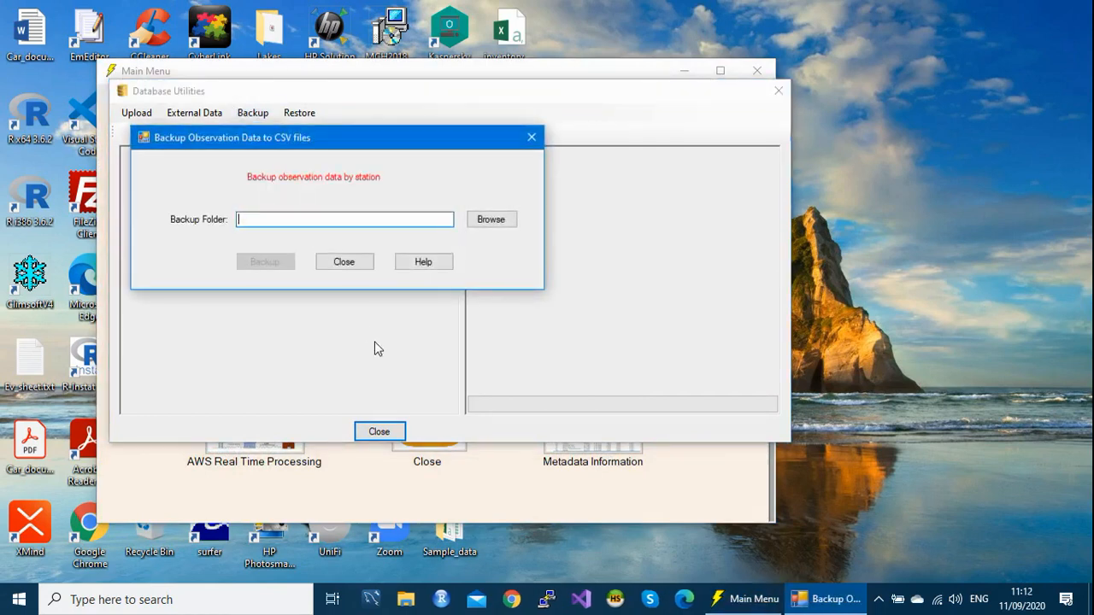
left_click_drag(396, 150, 409, 146)
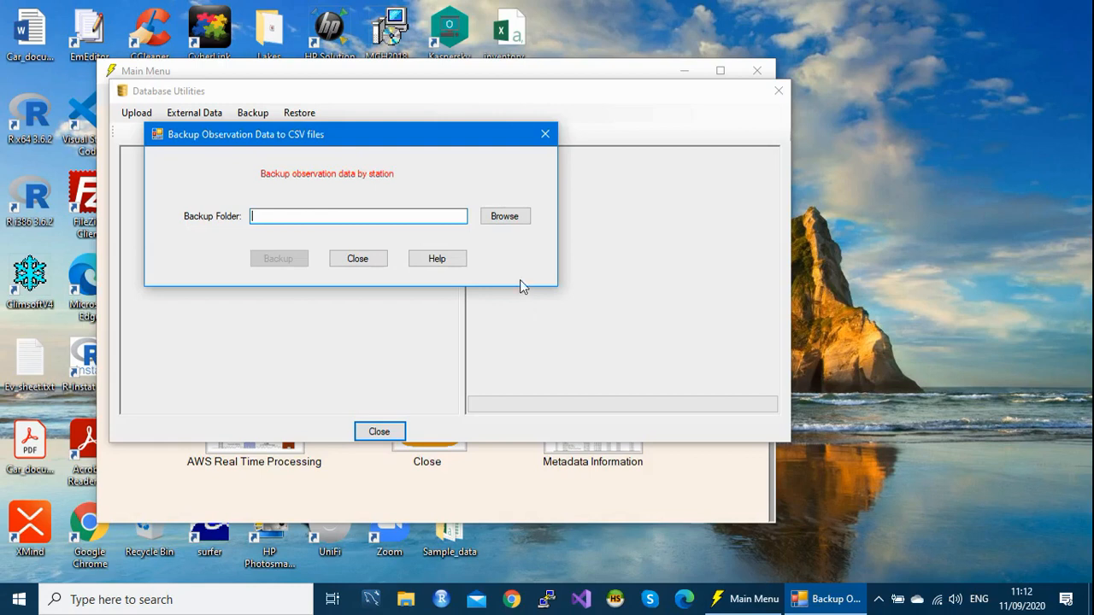
Step: Set the backup folder to C:\Backup_Data_Database
left_click(507, 217)
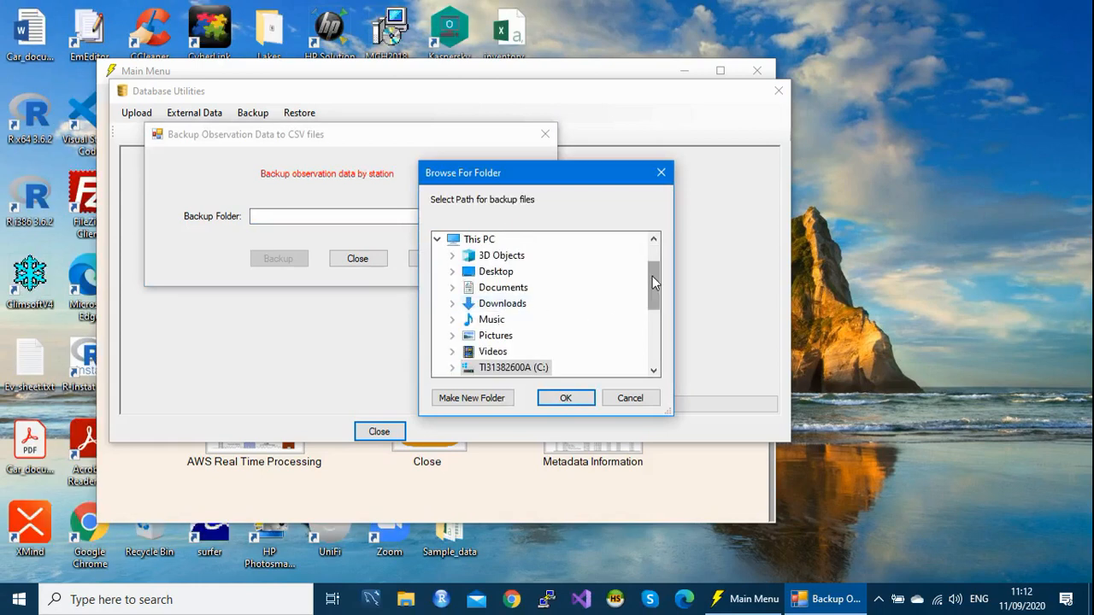
scroll(652, 276, "down", 1)
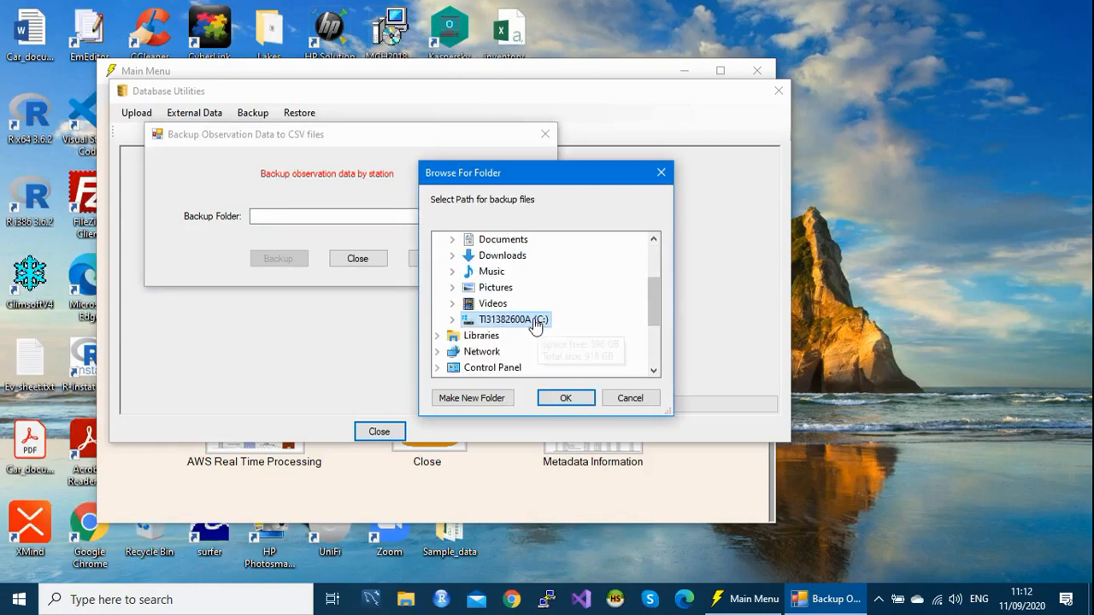
left_click(452, 321)
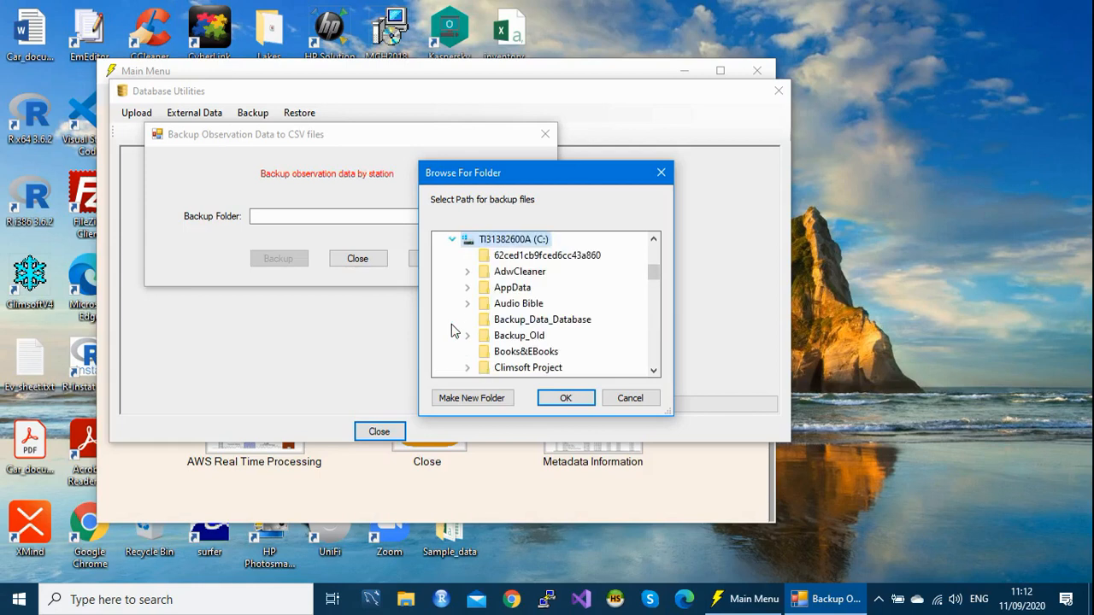
left_click(567, 321)
left_click(564, 398)
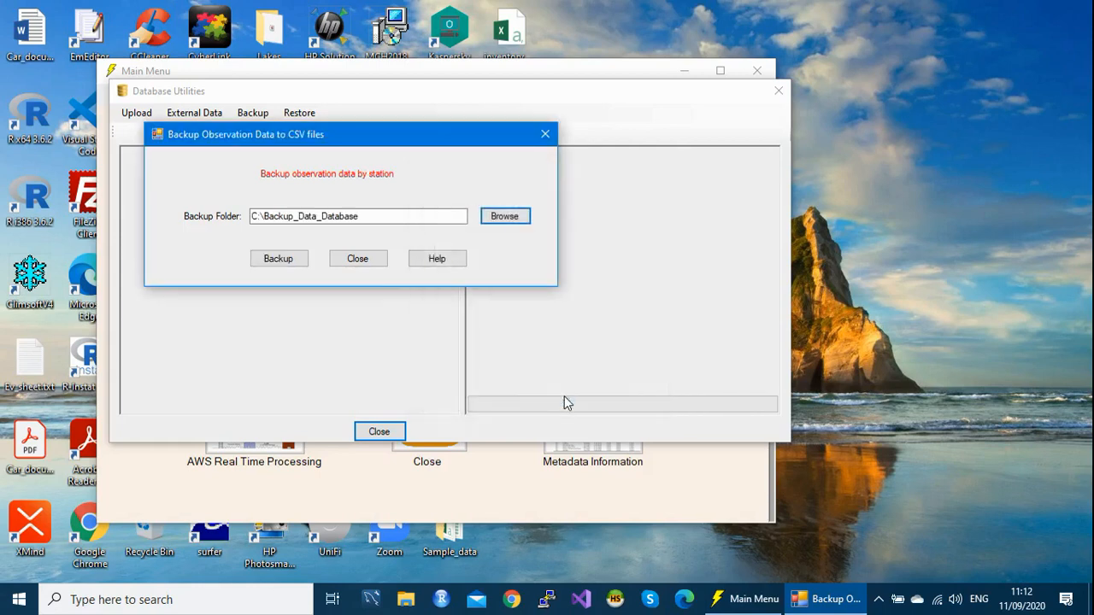
Step: Run the observation data backup, then close the backup form and Database Utilities and minimise the main menu
left_click(288, 266)
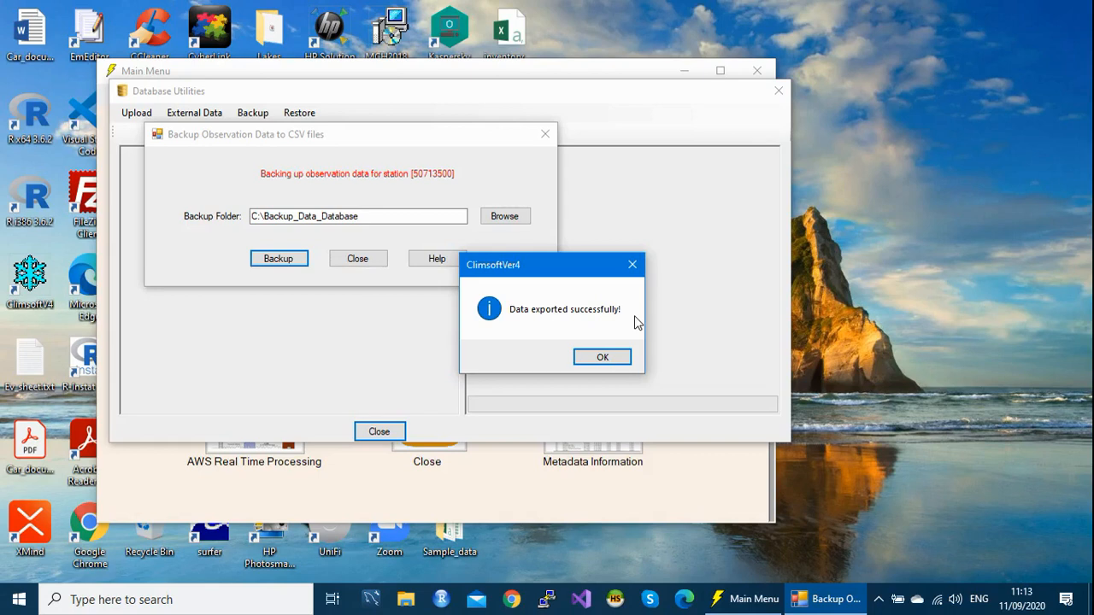
left_click(603, 357)
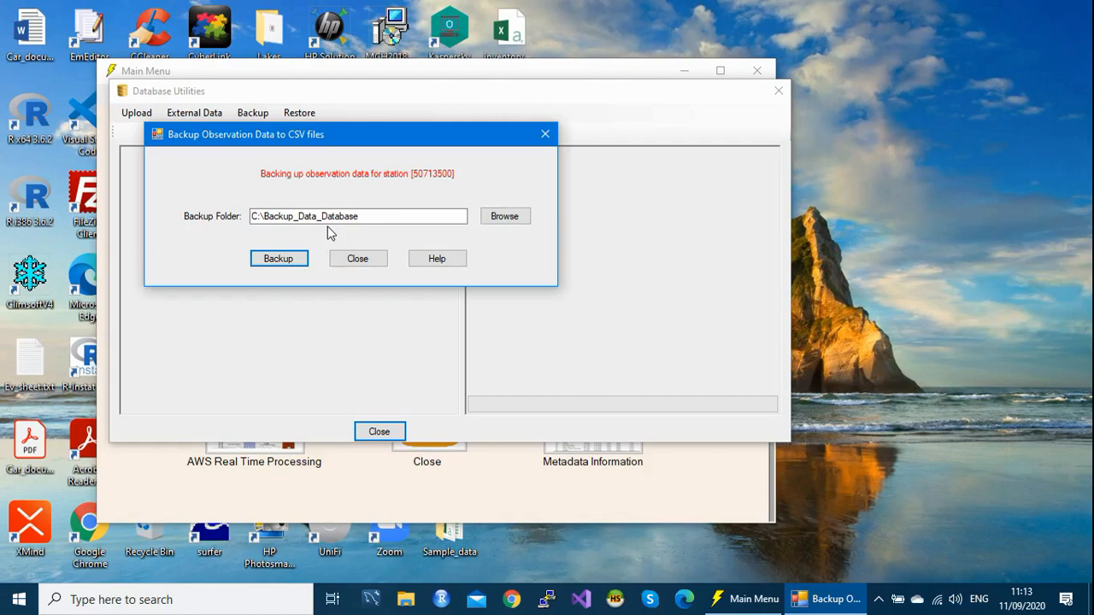
left_click(362, 262)
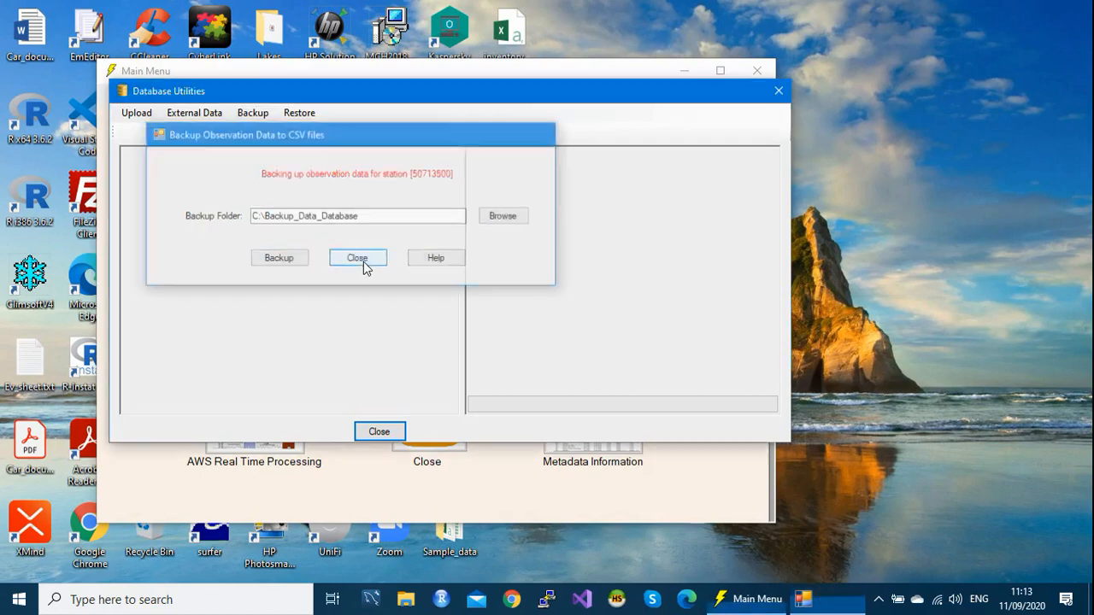
left_click(775, 96)
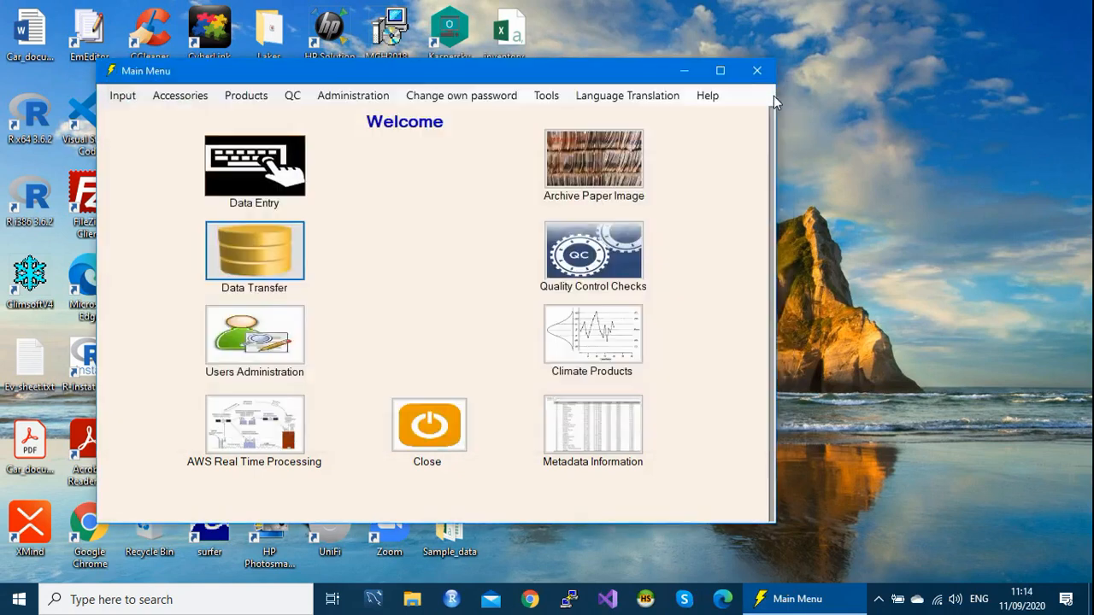
left_click(687, 74)
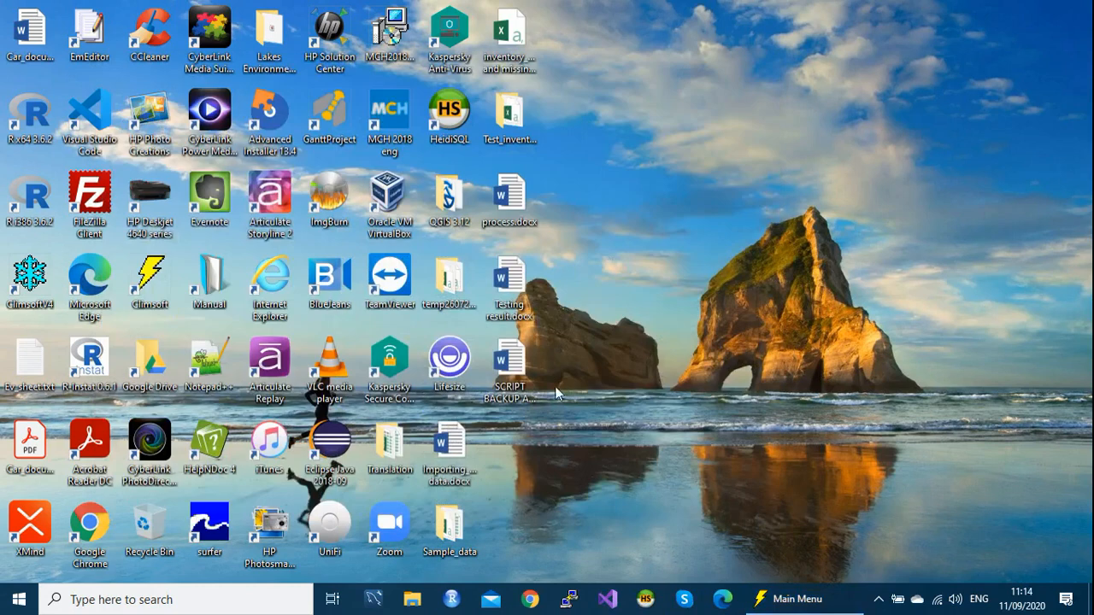
Step: In File Explorer, open the Backup_Data_Database folder on the C: drive and look through the exported station CSV files
left_click(410, 602)
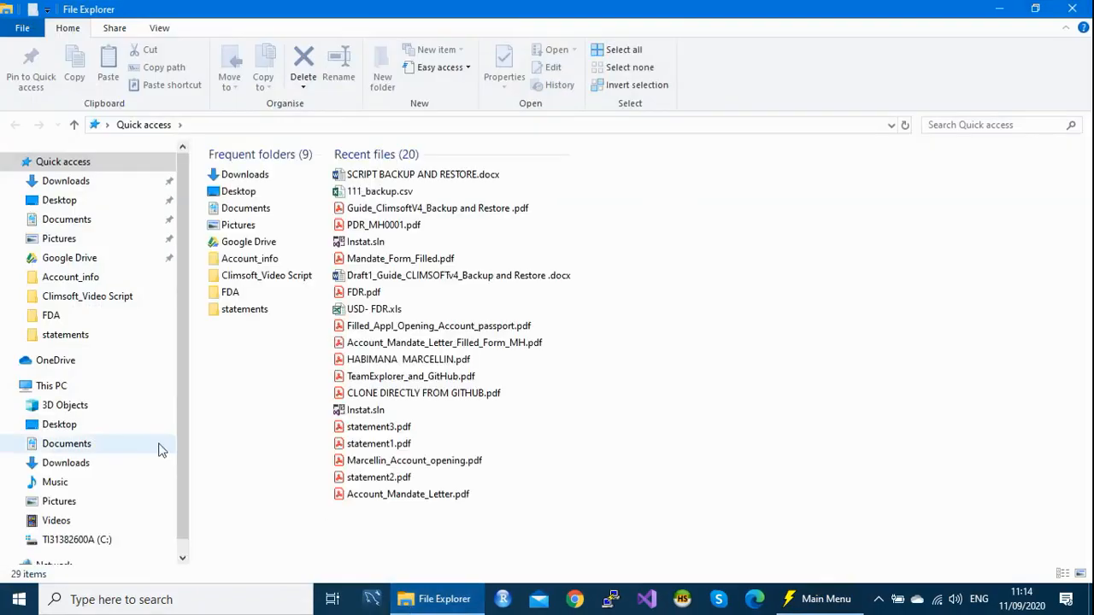
left_click(77, 541)
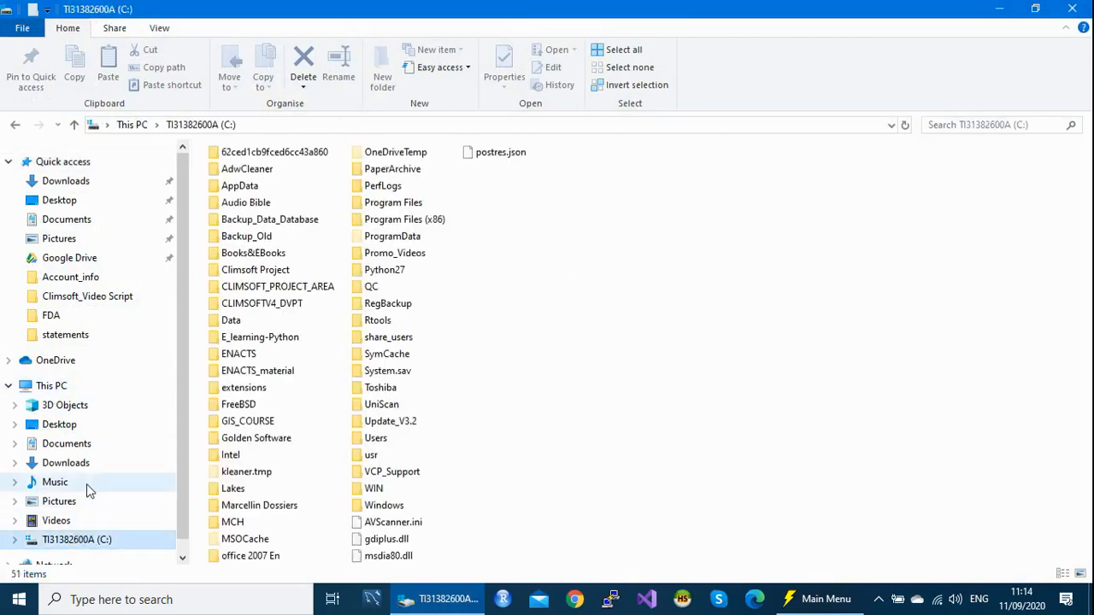
double_click(251, 220)
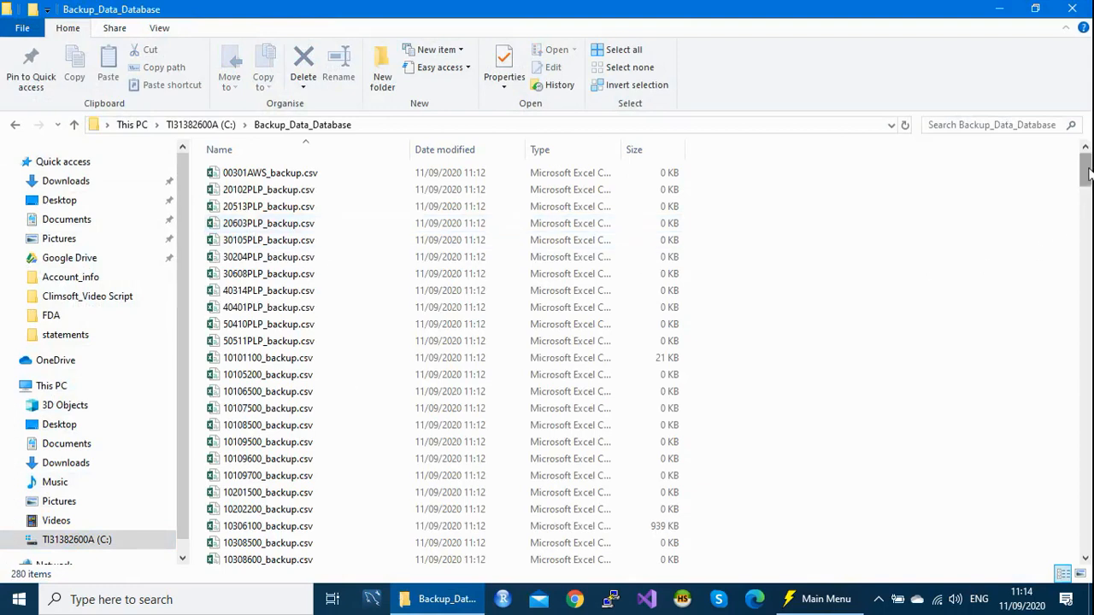
left_click_drag(1087, 174, 1064, 168)
left_click_drag(1085, 181, 1085, 198)
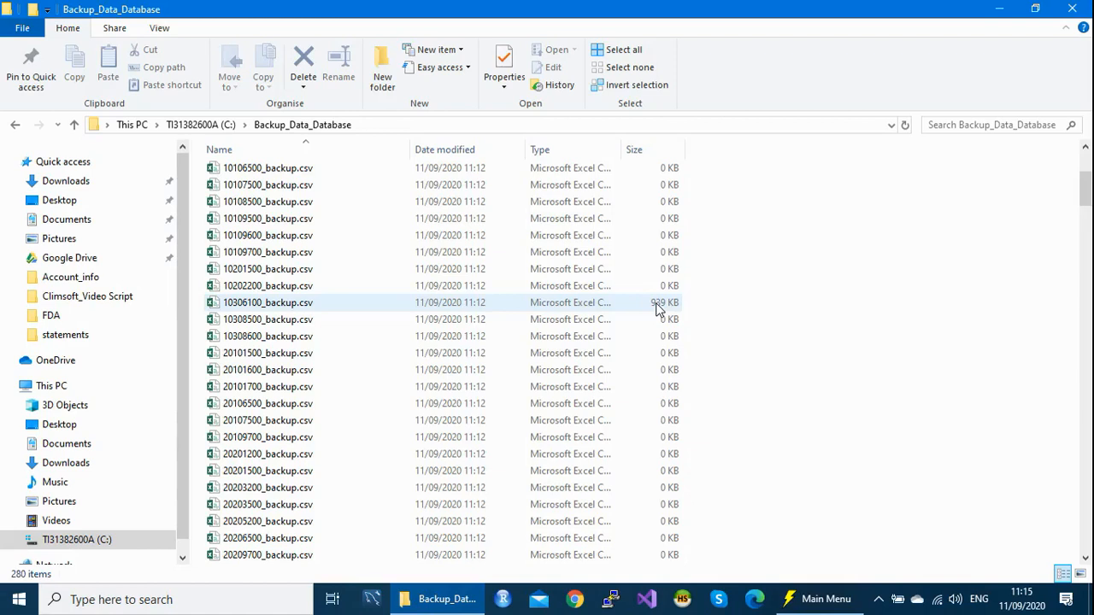
Step: Open 10306100_backup.csv in Excel and fit the width of column C to its date and time values
double_click(324, 302)
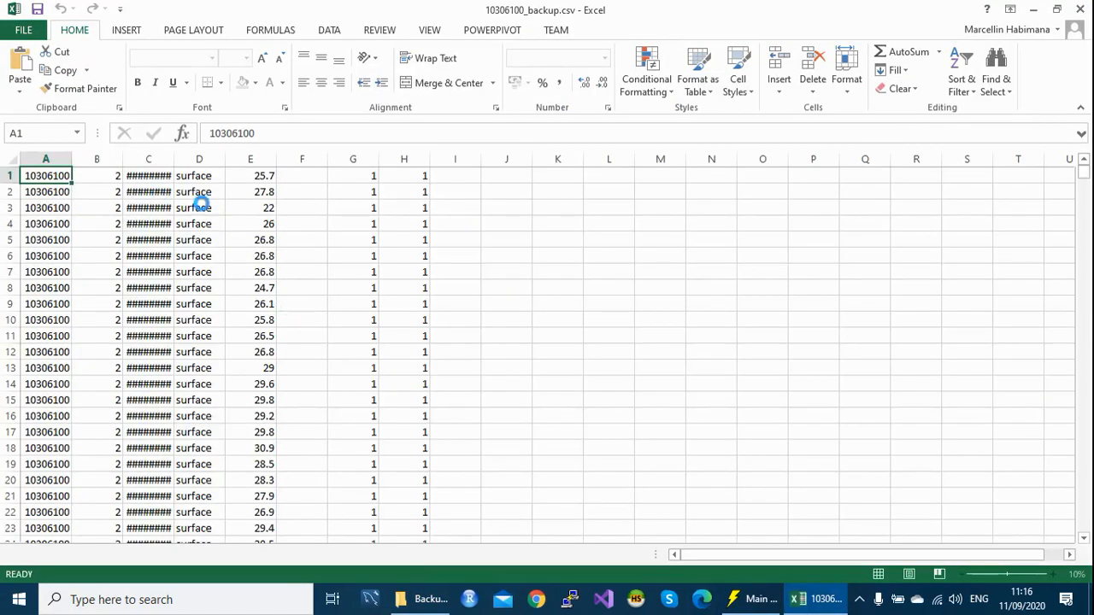
double_click(172, 153)
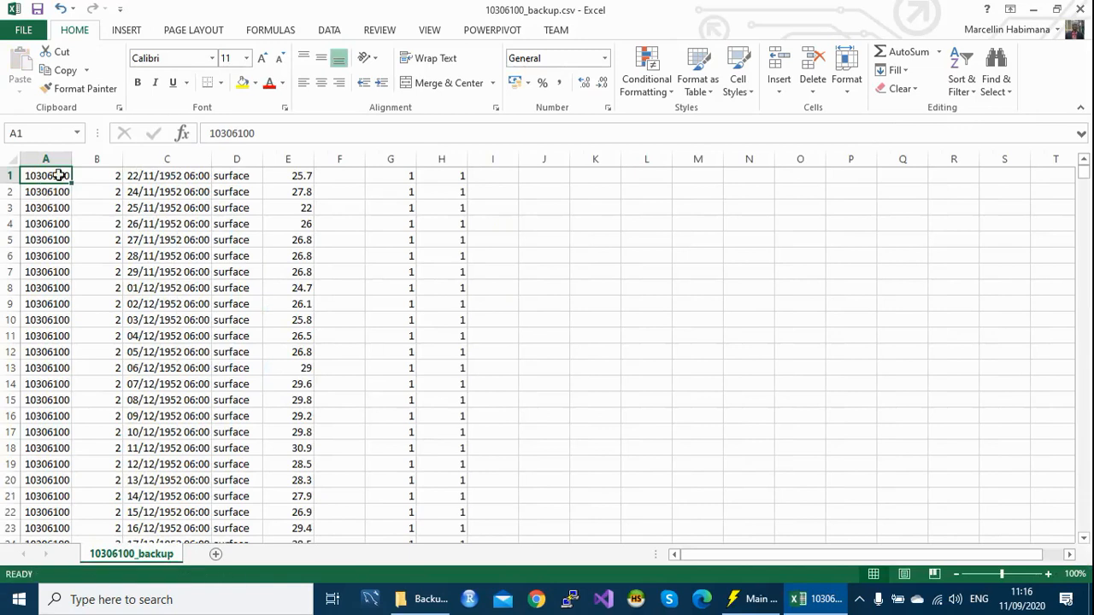
Step: Inspect the first record's element code and observation value in 10306100_backup.csv, then close the workbook without saving changes
left_click(100, 175)
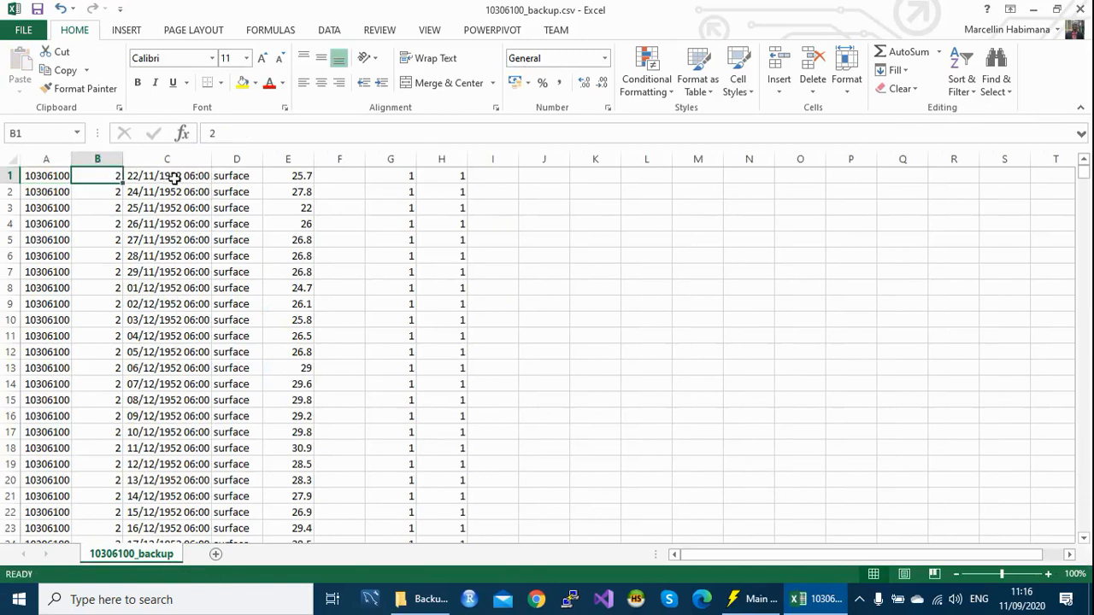
left_click(296, 178)
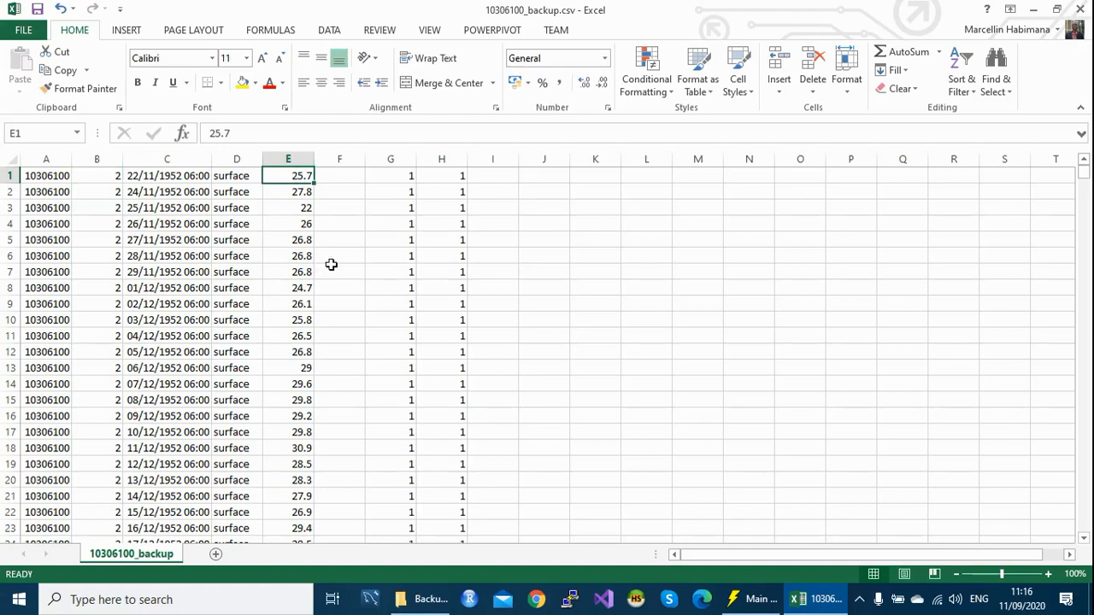
left_click(1079, 12)
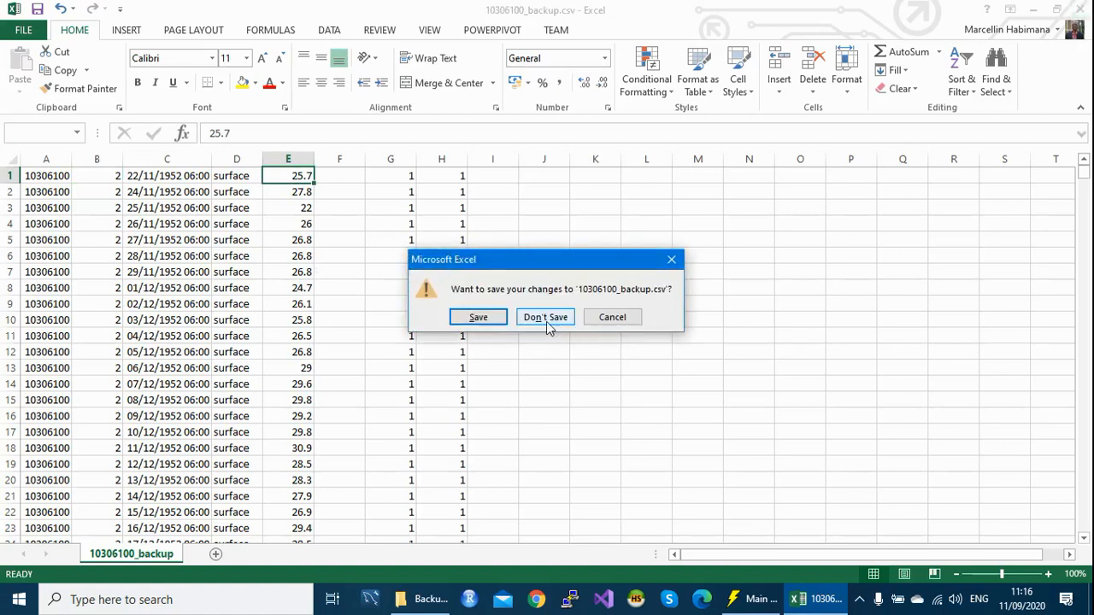
left_click(546, 318)
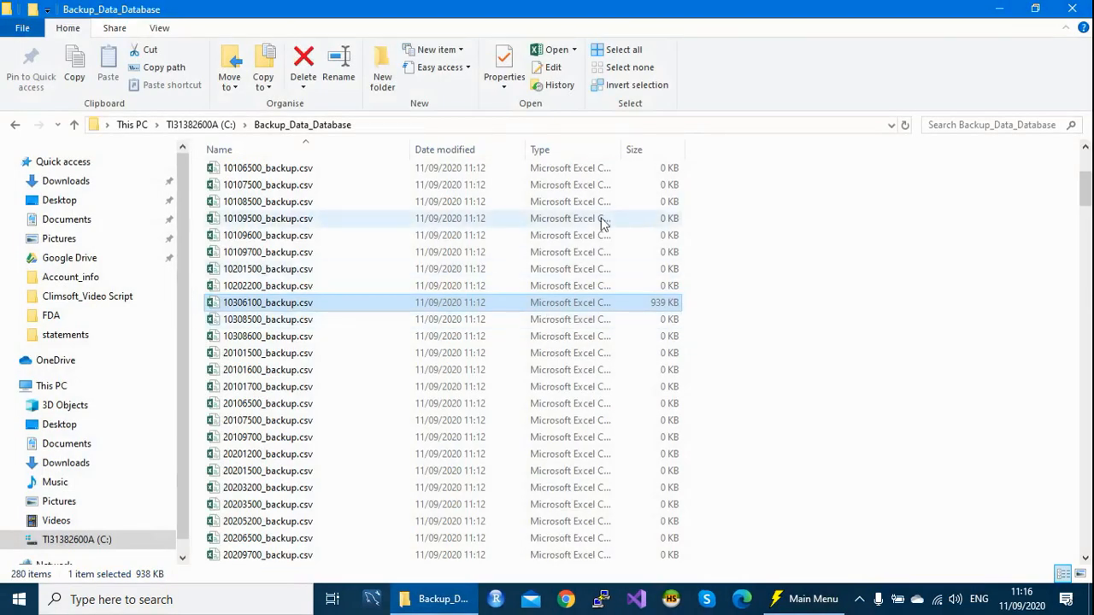
Step: Open the 0 KB file 10106500_backup.csv from the backup folder to check its contents, and close it
double_click(562, 171)
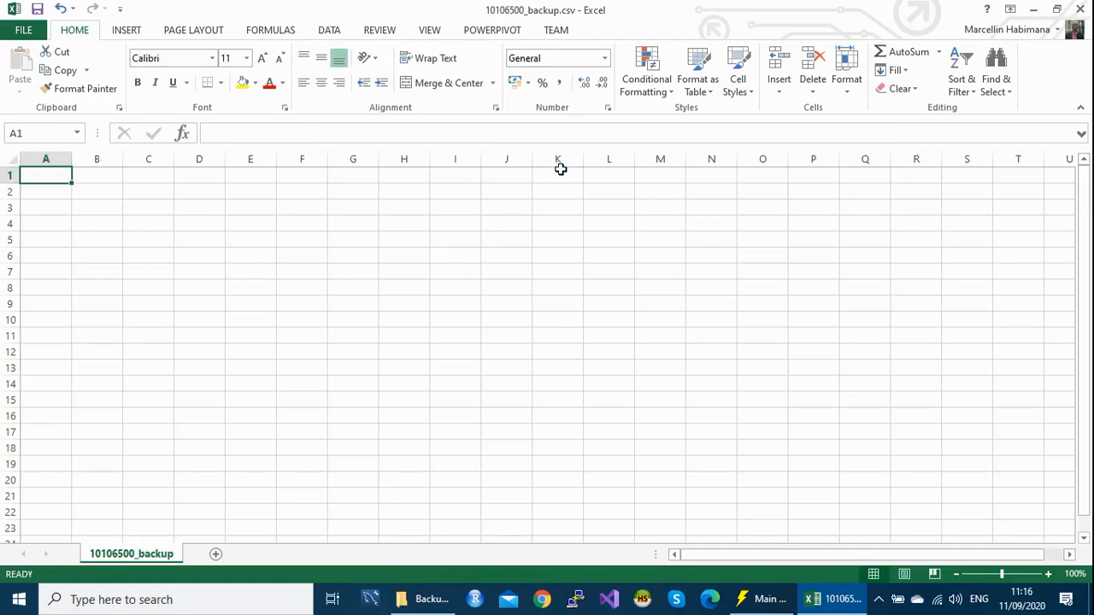
left_click(1079, 12)
left_click(543, 327)
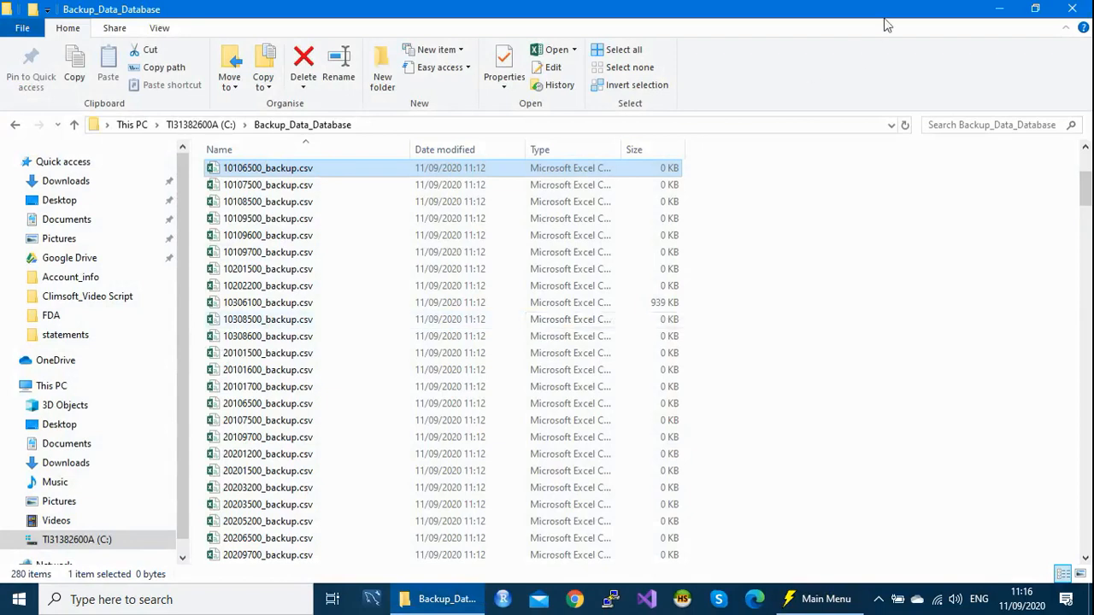
Step: Close the Backup_Data_Database folder window and exit Climsoft from its main menu window
left_click(1075, 11)
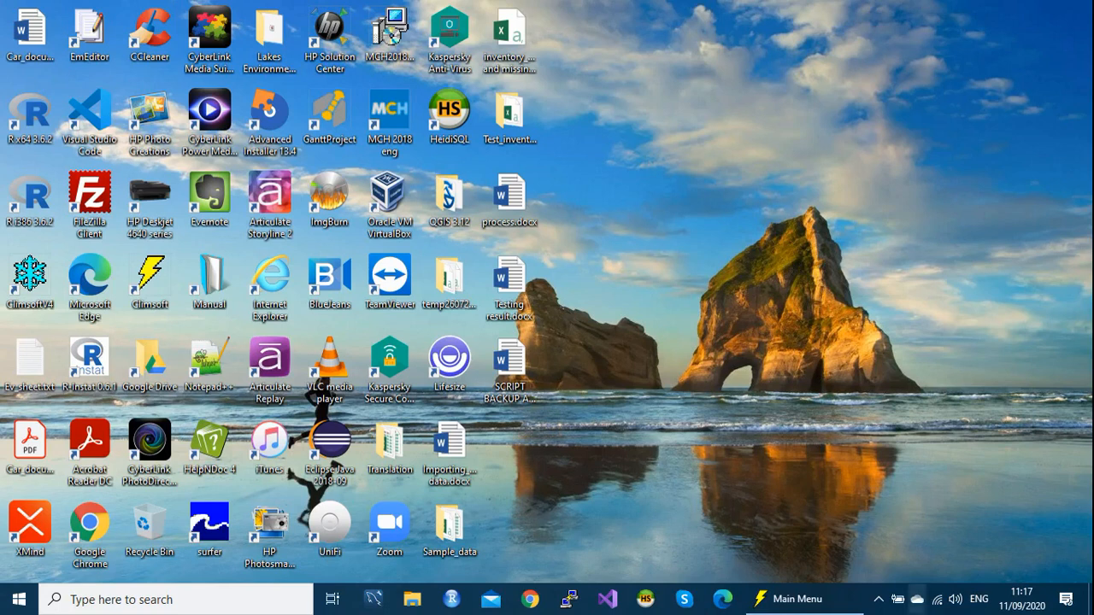
left_click(827, 598)
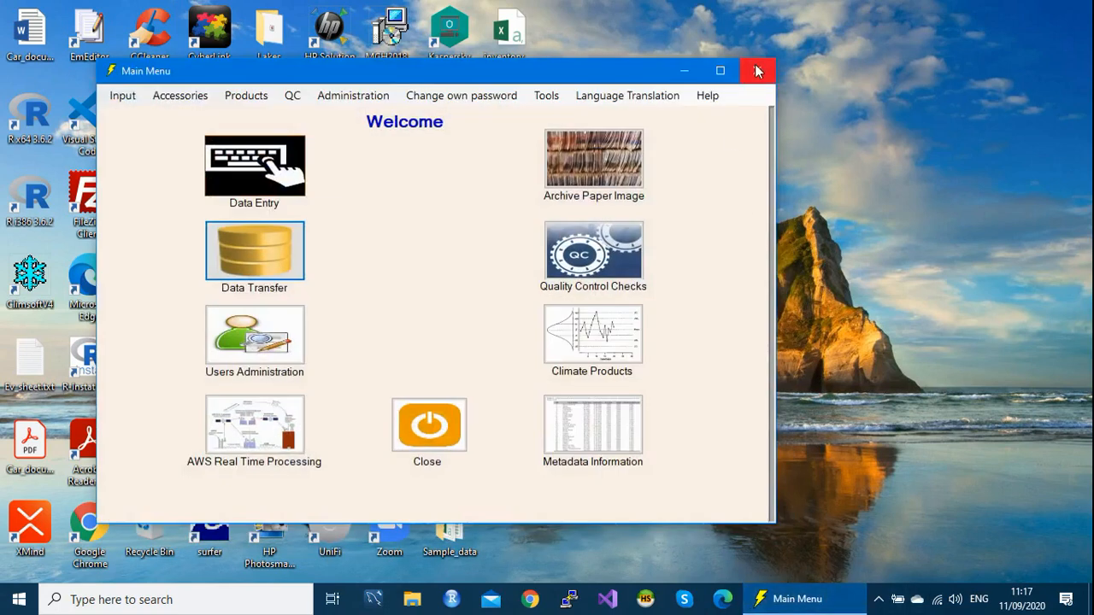
left_click(757, 68)
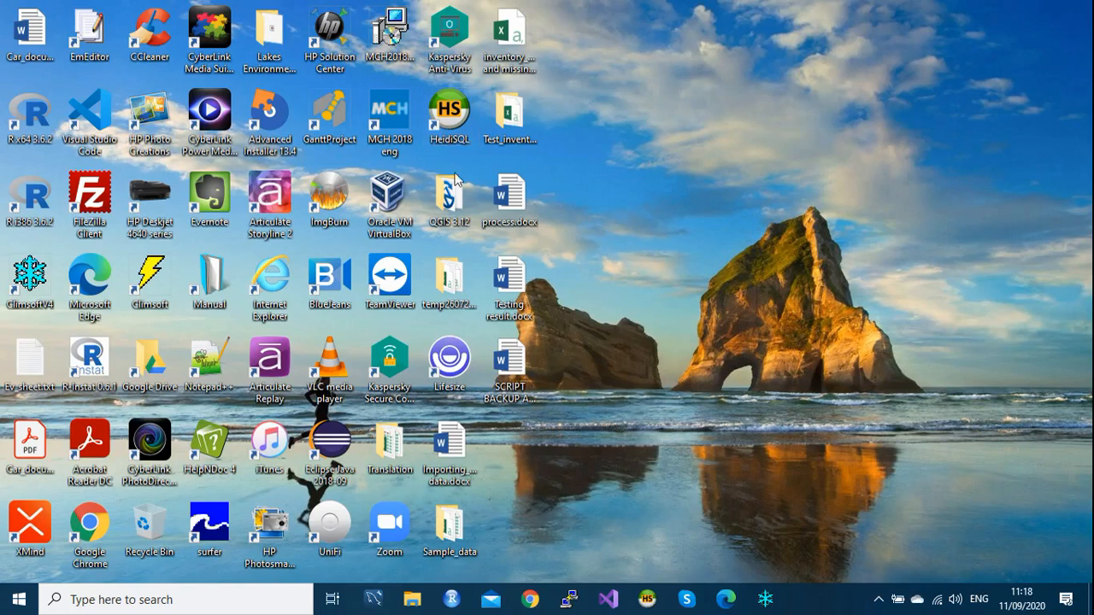
Step: Launch HeidiSQL, connect with the saved MARIADB session and collapse the table list of mariadb_climsoft_db_v4
left_click(647, 603)
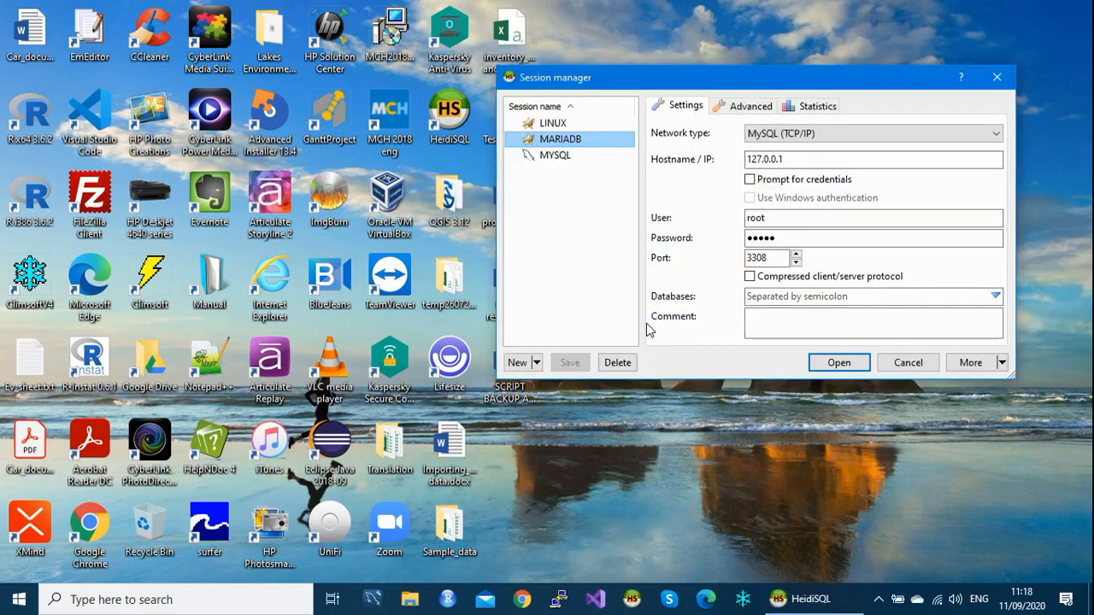
left_click_drag(744, 94, 614, 64)
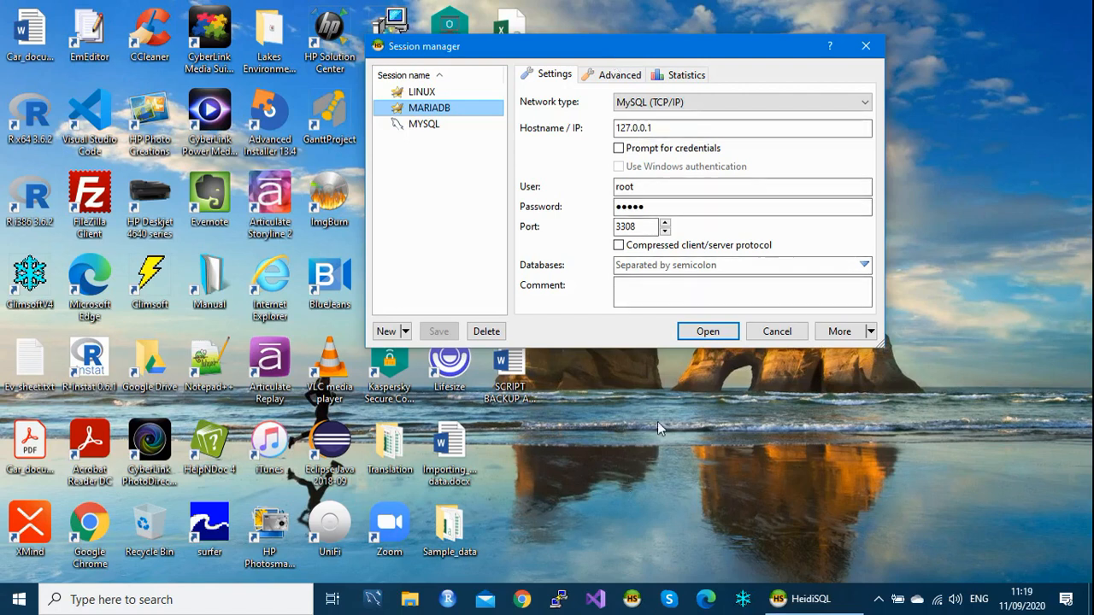
left_click(705, 333)
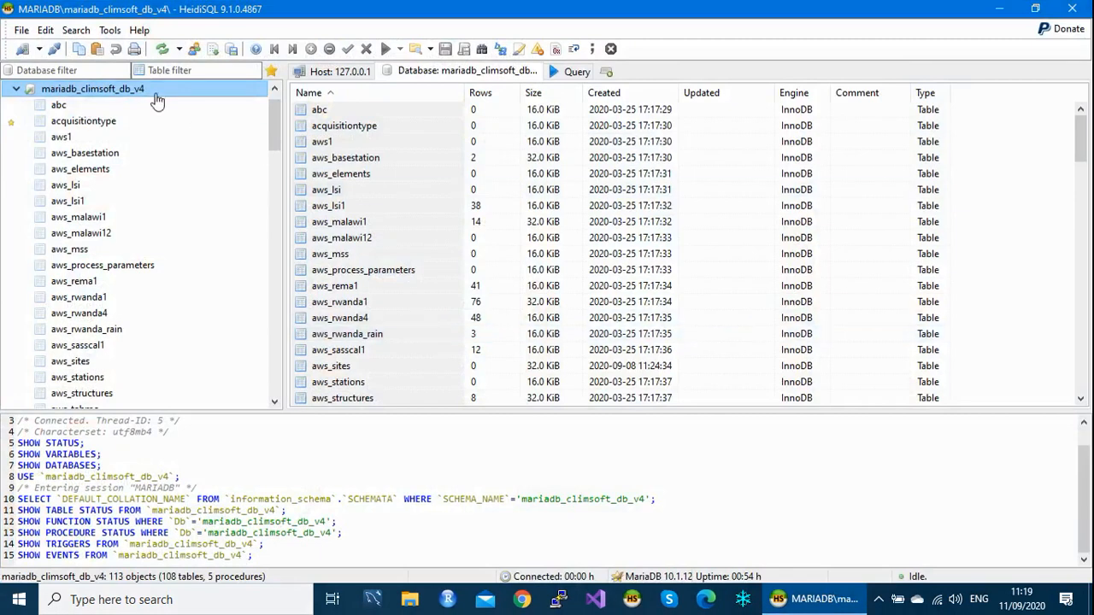
left_click(15, 89)
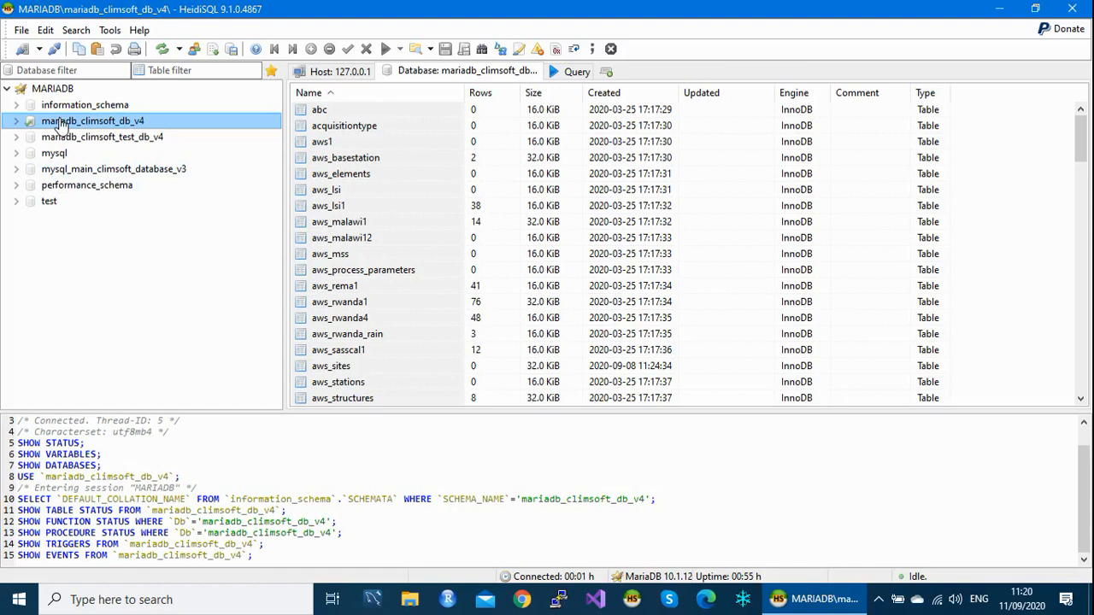
Step: Open the SQL export settings for the mariadb_climsoft_db_v4 database
right_click(61, 124)
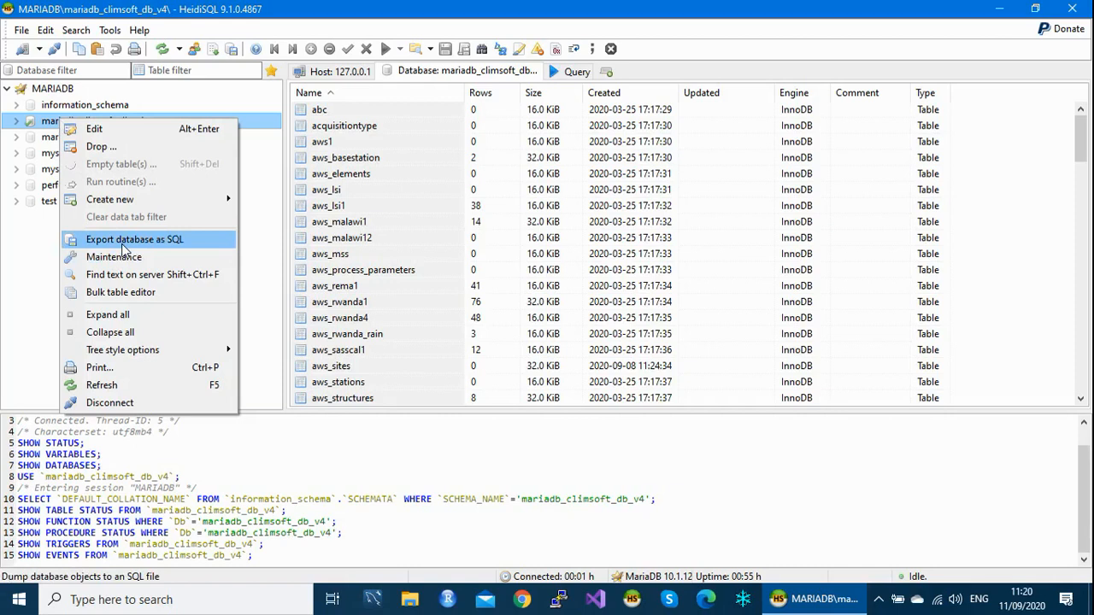
left_click(273, 125)
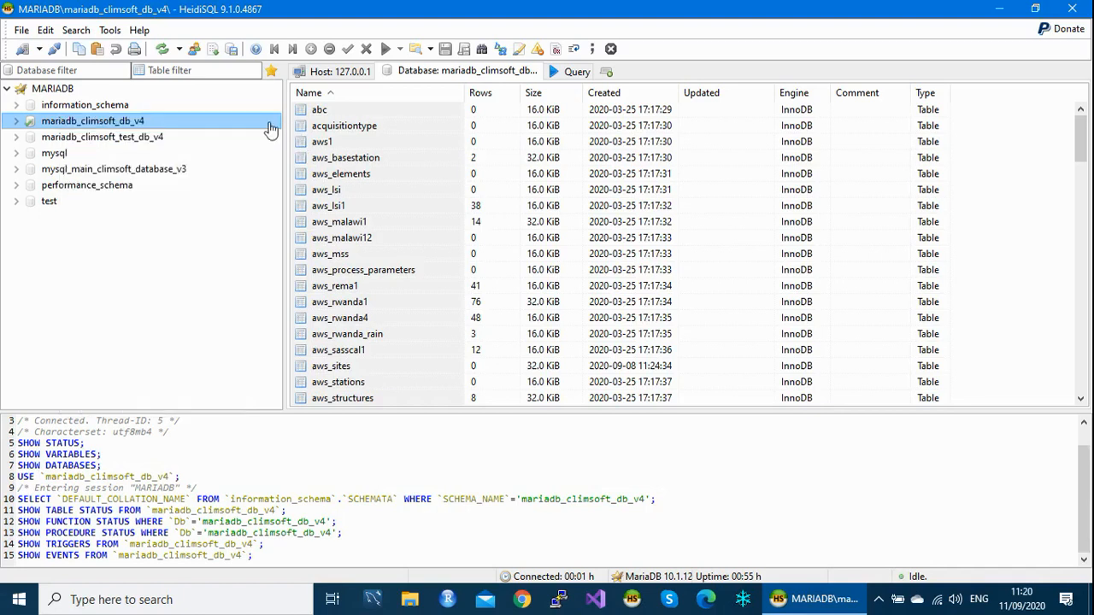
right_click(204, 125)
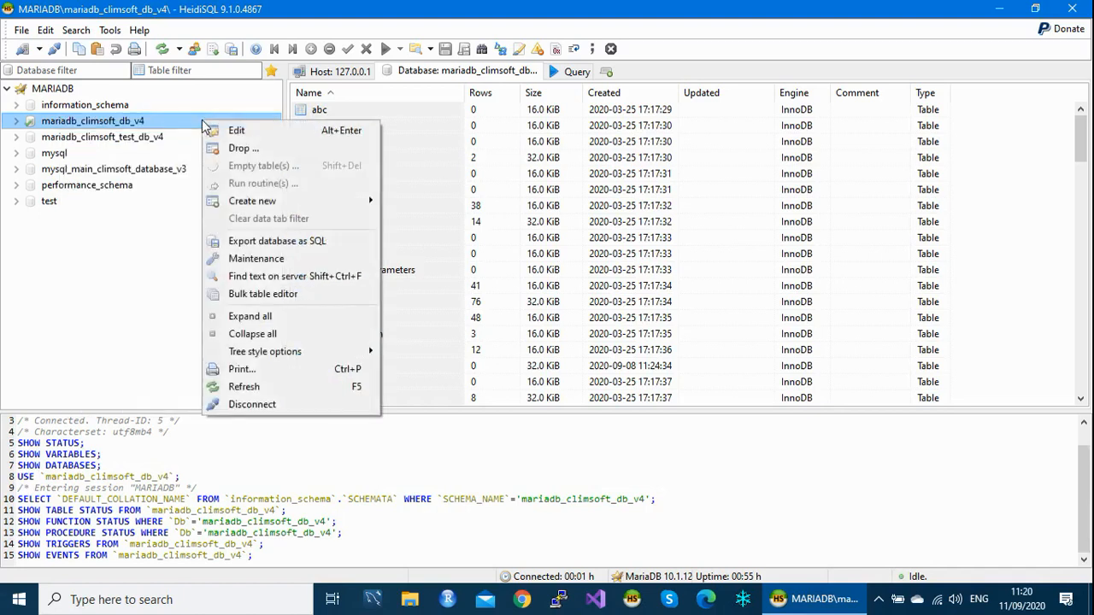
left_click(261, 243)
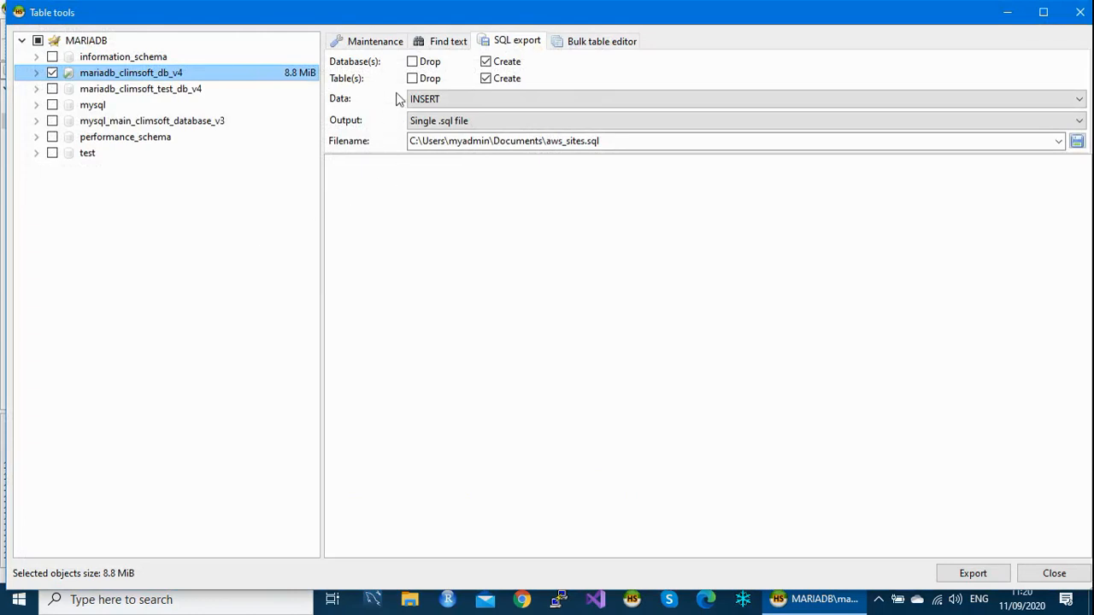
Step: Include Drop statements for both databases and tables in the export, and set the data option to INSERT
left_click(413, 63)
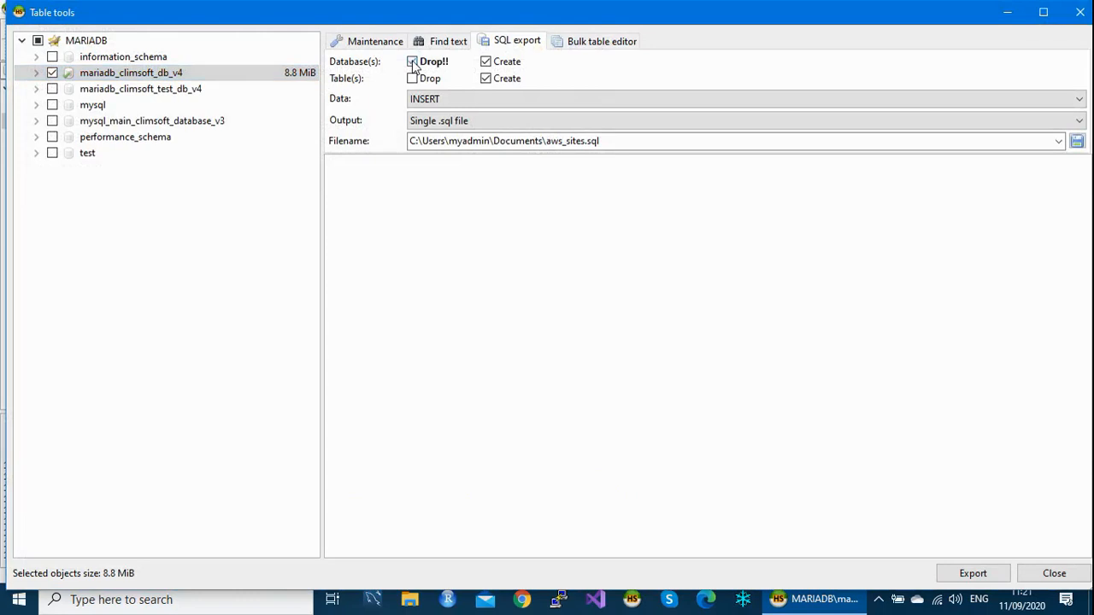
left_click(412, 79)
left_click(413, 79)
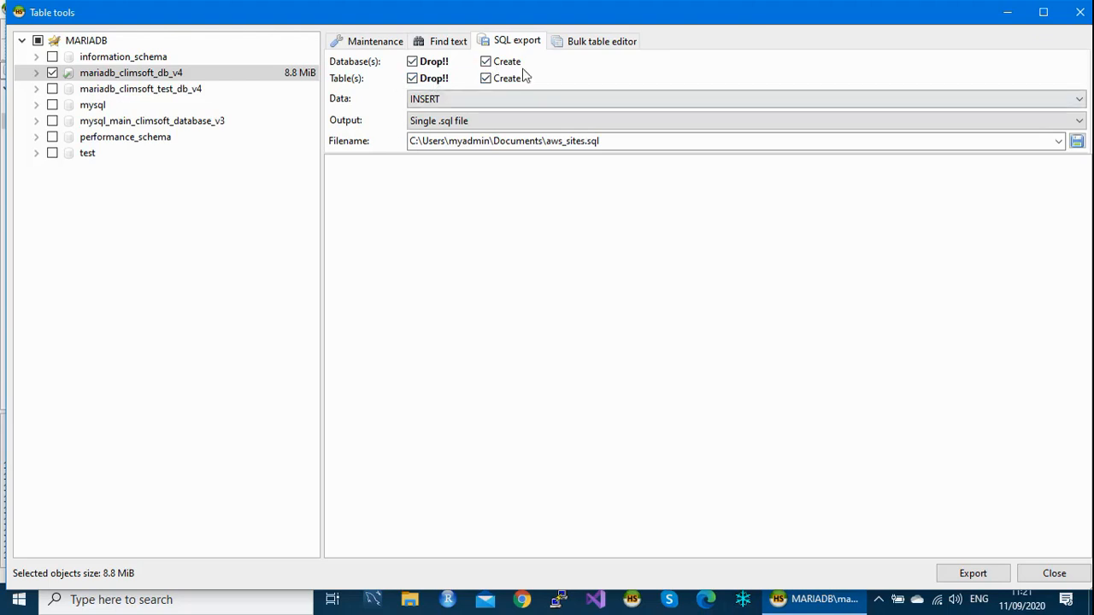
left_click_drag(588, 14, 572, 26)
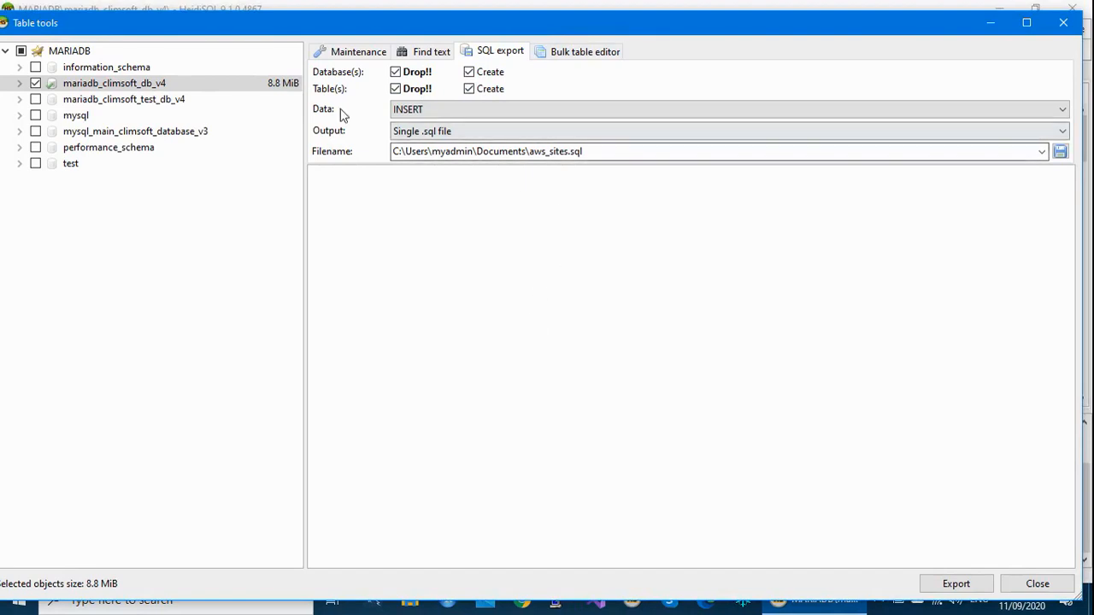
left_click(1062, 111)
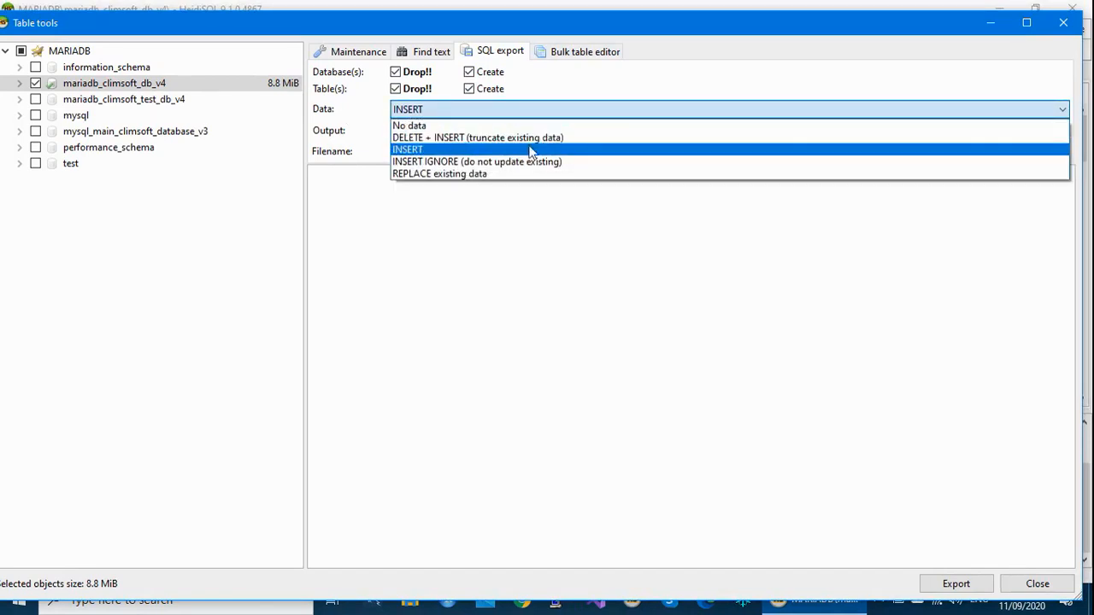
left_click(463, 150)
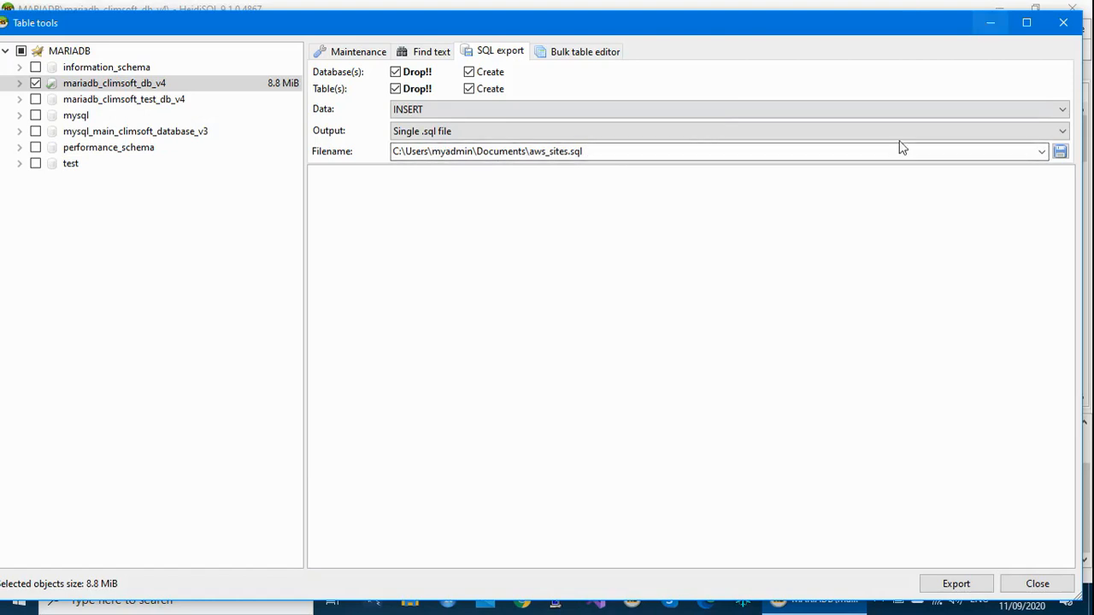
Step: Minimise the export window, copy the path C:\Backup_Data_Database from File Explorer and close that folder window
left_click(990, 24)
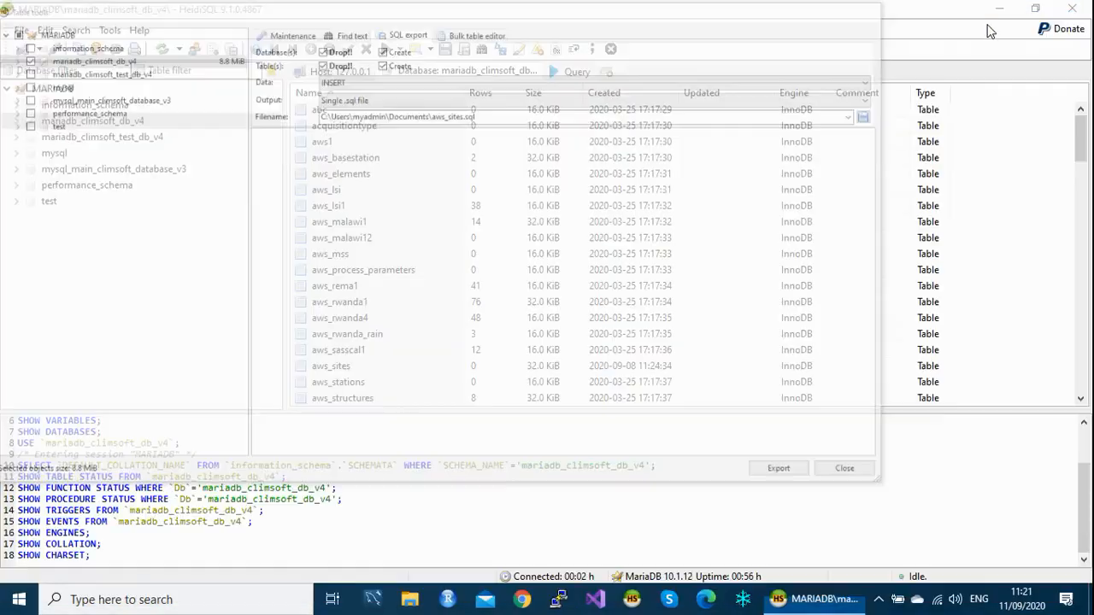
left_click(411, 604)
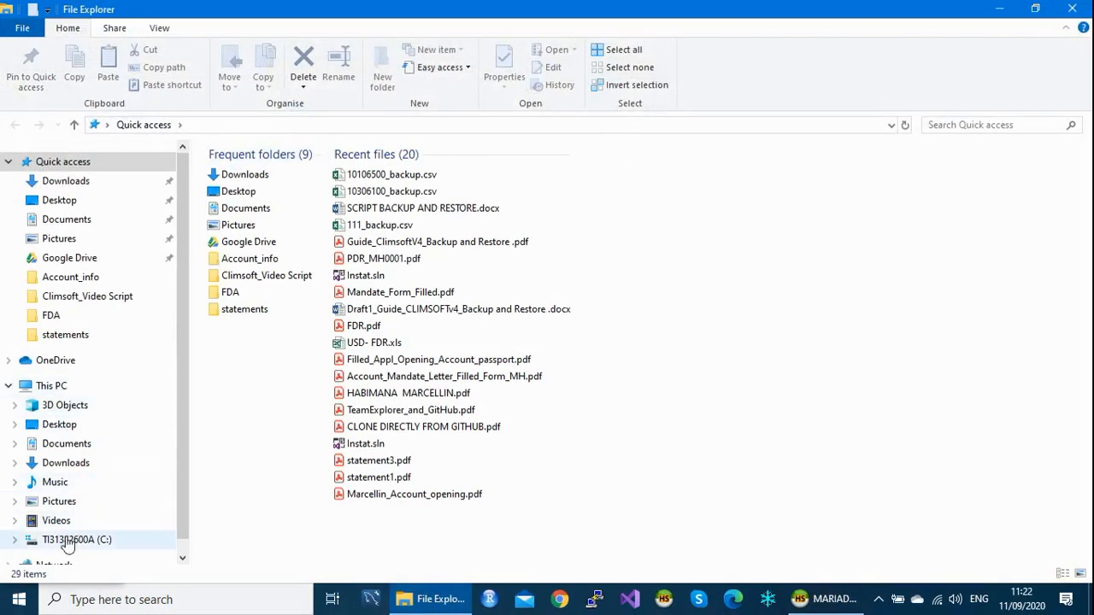
left_click(68, 542)
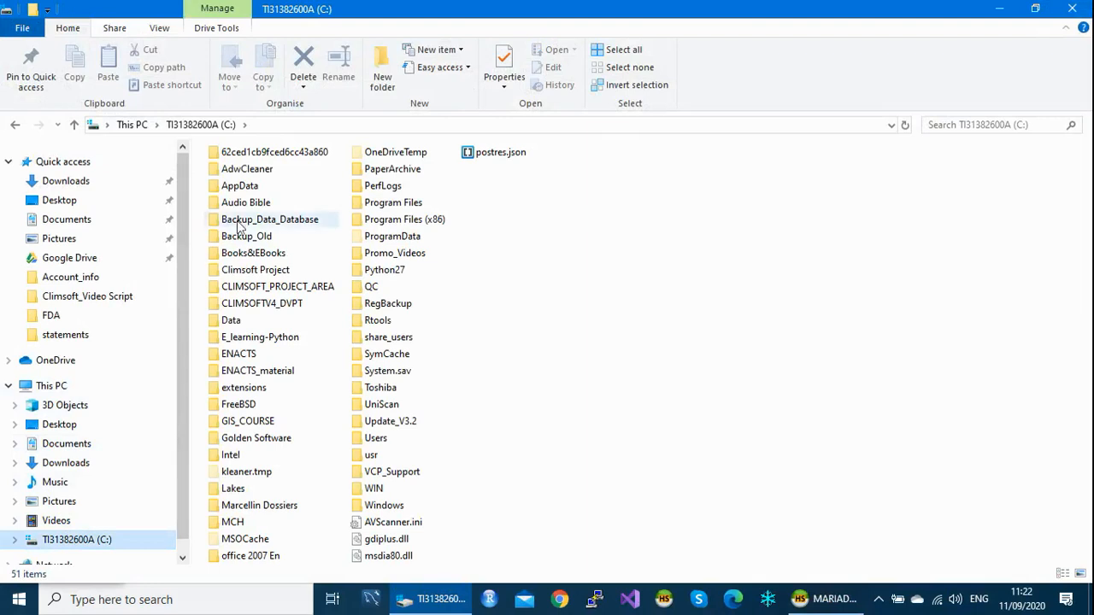
double_click(282, 222)
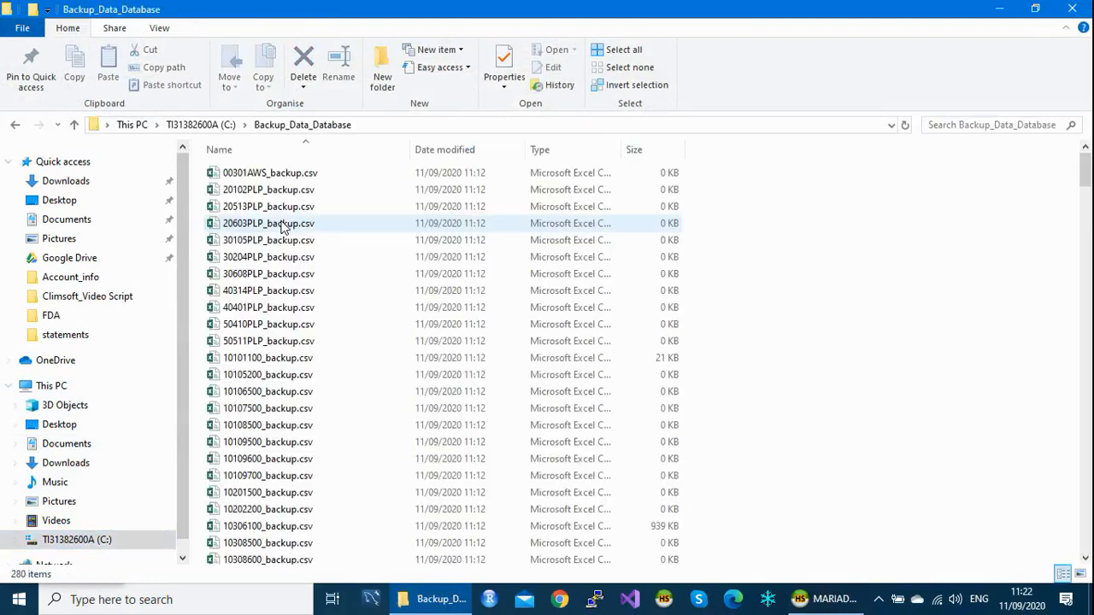
left_click(394, 124)
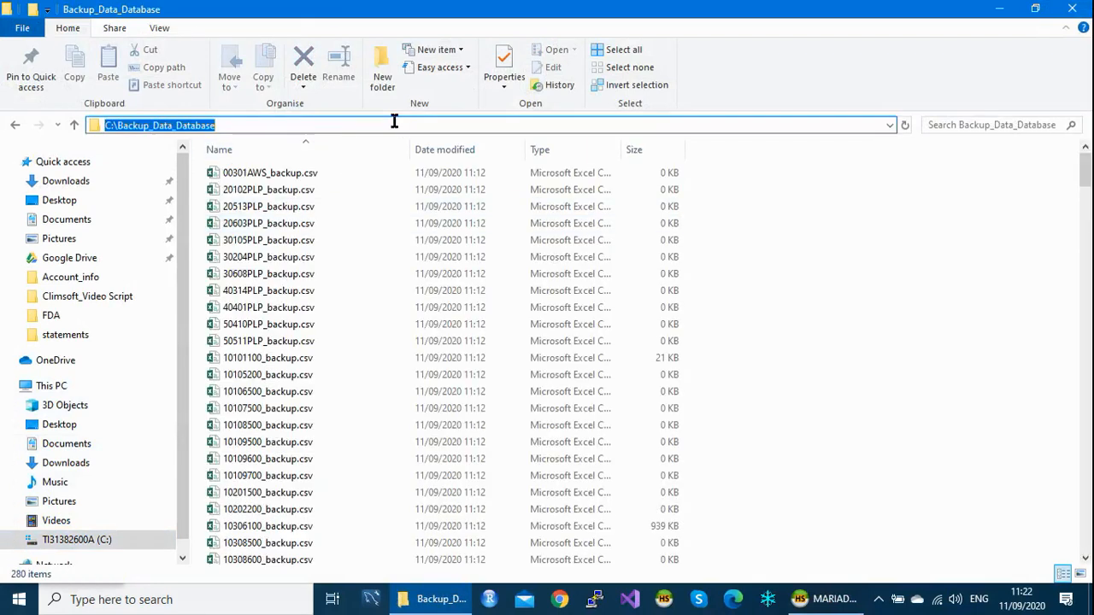
right_click(186, 125)
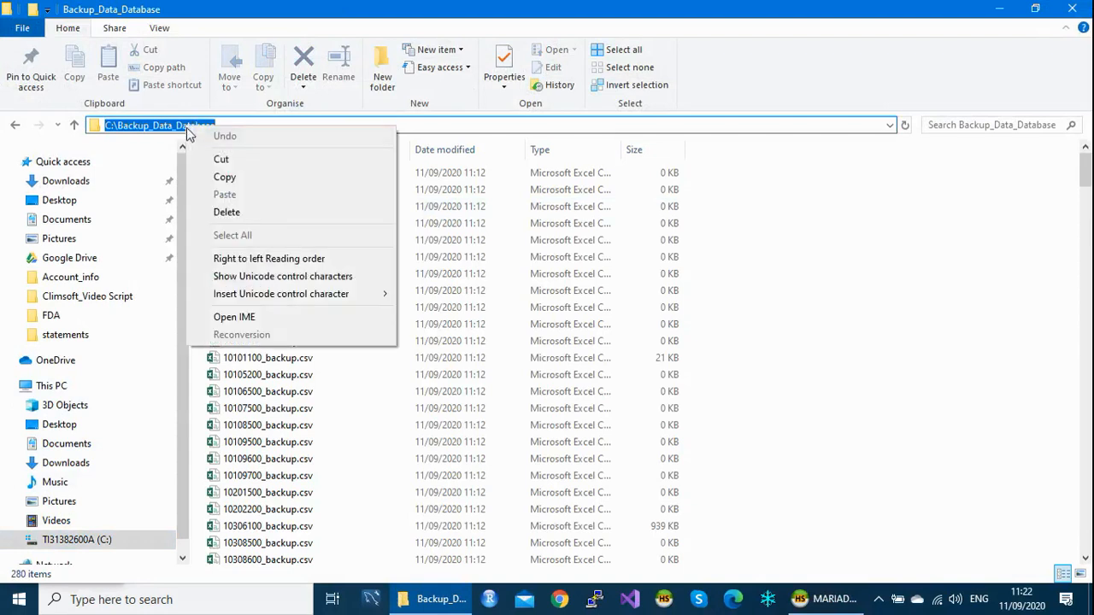
left_click(225, 178)
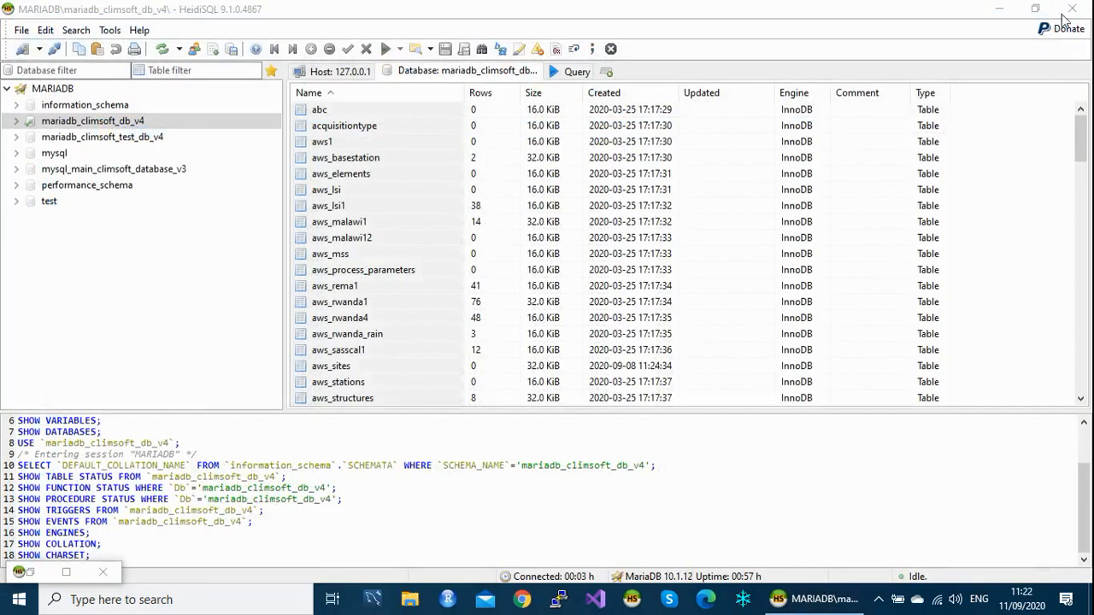
left_click(1072, 8)
Step: Restore the export window and replace the folder part of the output file path with the copied C:\Backup_Data_Database
left_click(812, 602)
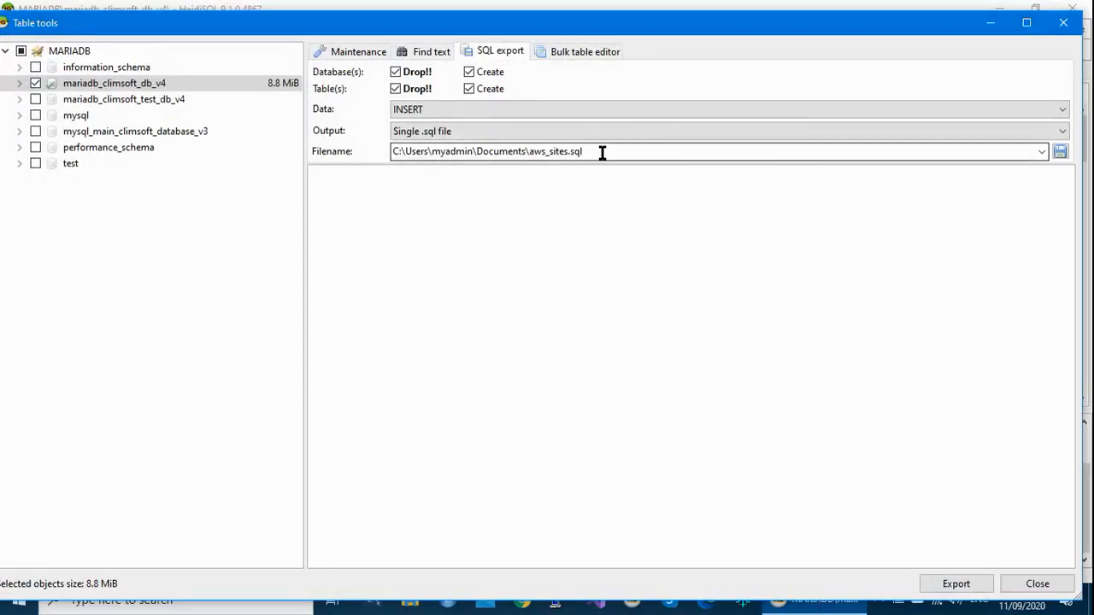
double_click(527, 152)
left_click(529, 152)
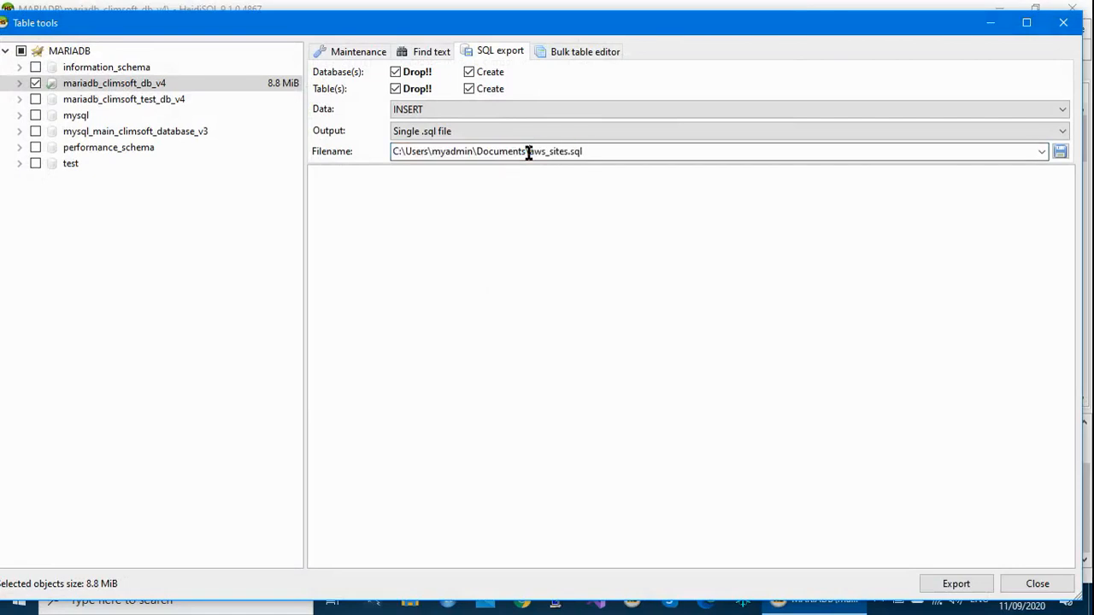
left_click_drag(529, 152, 392, 154)
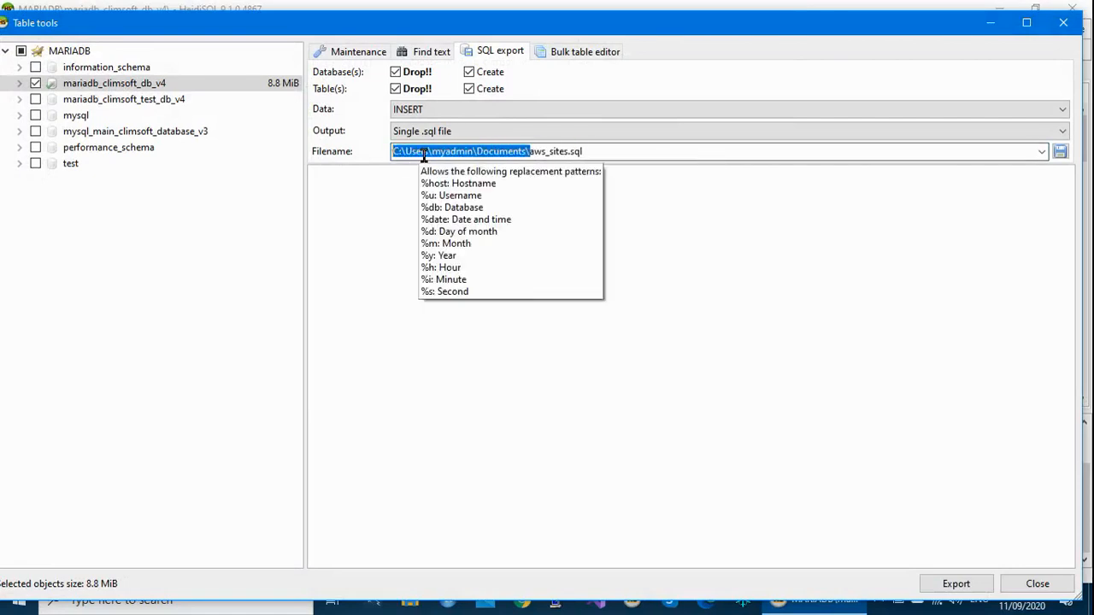
right_click(424, 156)
left_click(469, 227)
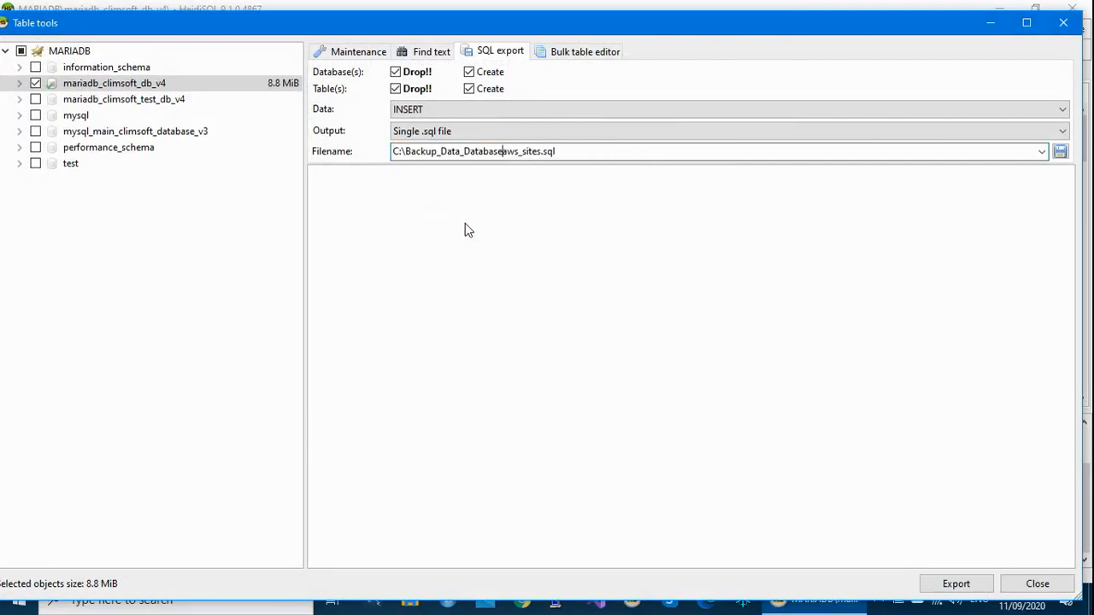
Step: Complete the output path with a backslash and name the export file mariadb_climsoft_db_v4.sql
type("\\mariadb")
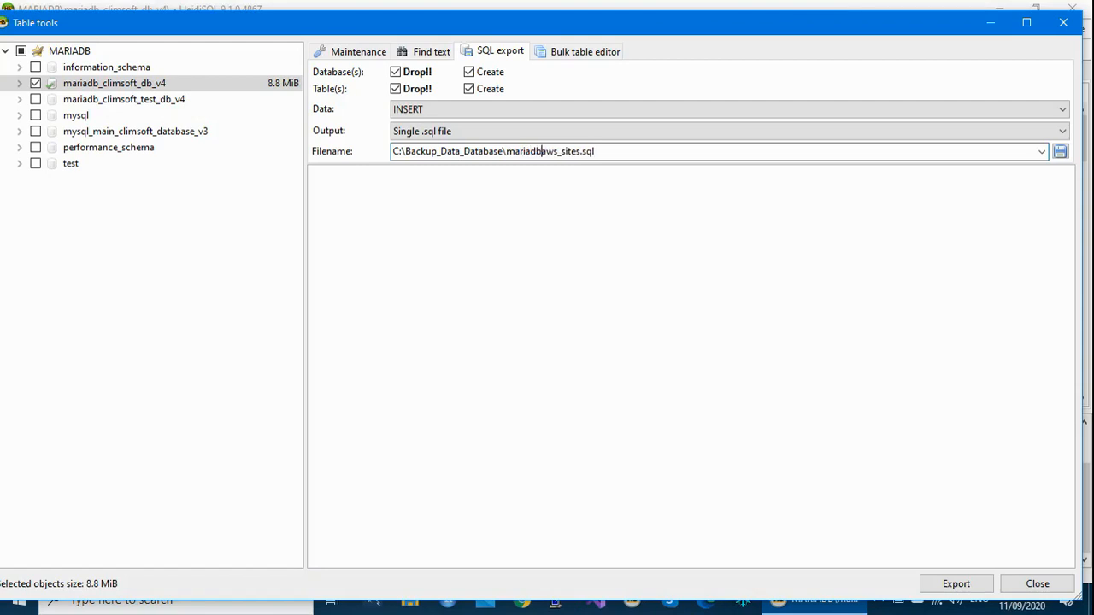
type("_climsoft")
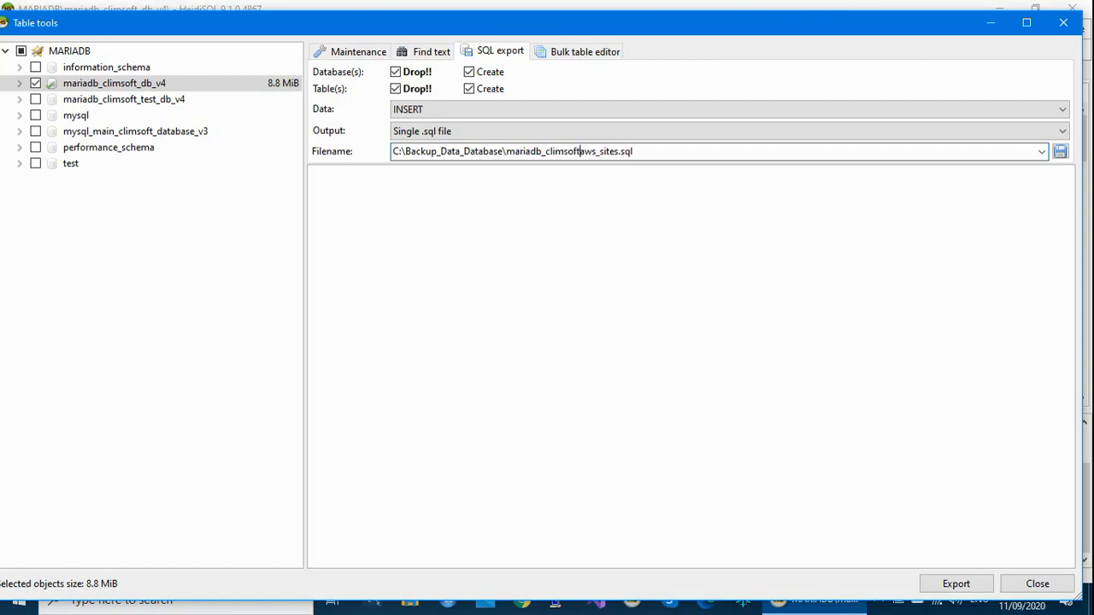
type("_db_v4")
key("Delete")
key("Delete")
key("Delete")
key("Delete")
key("Delete")
key("Delete")
key("Delete")
key("Delete")
key("Delete")
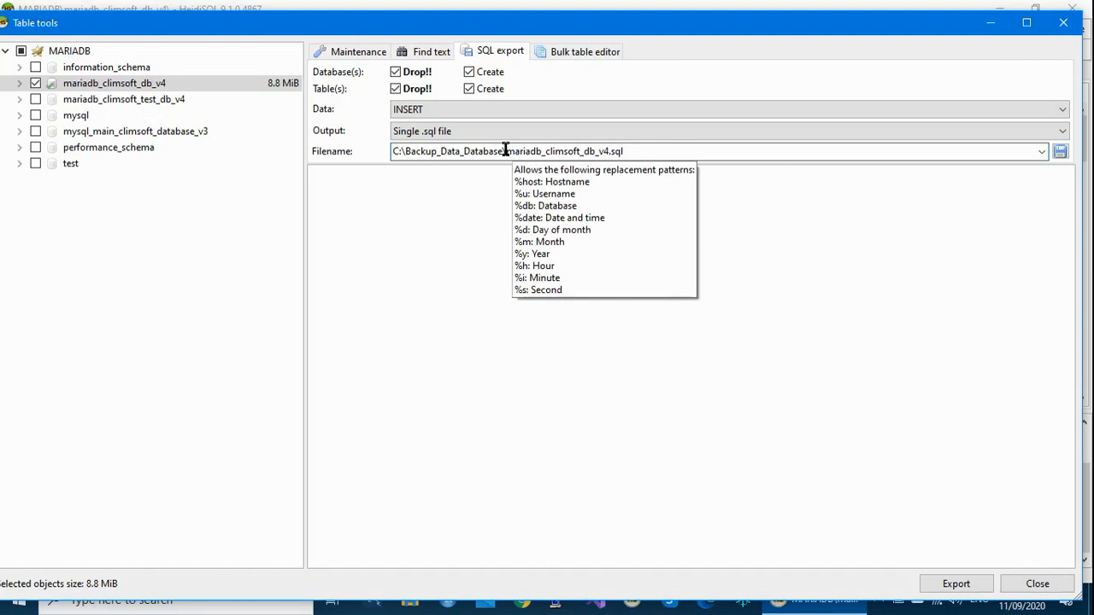
left_click_drag(507, 152, 629, 159)
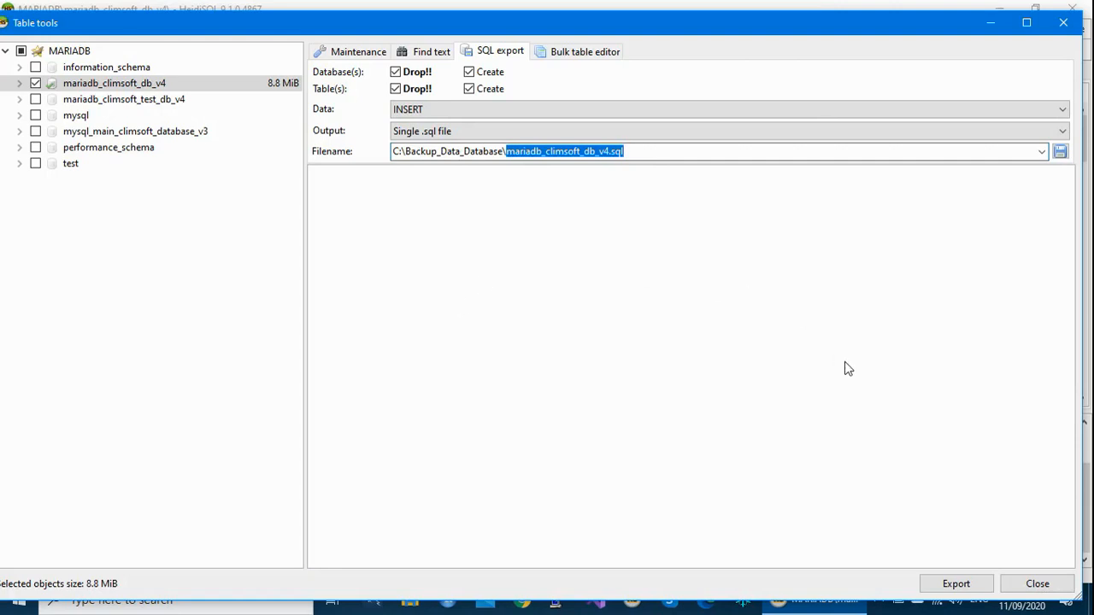
Step: Run the SQL export of mariadb_climsoft_db_v4, review the exported table list, and close the export window and HeidiSQL
left_click(959, 586)
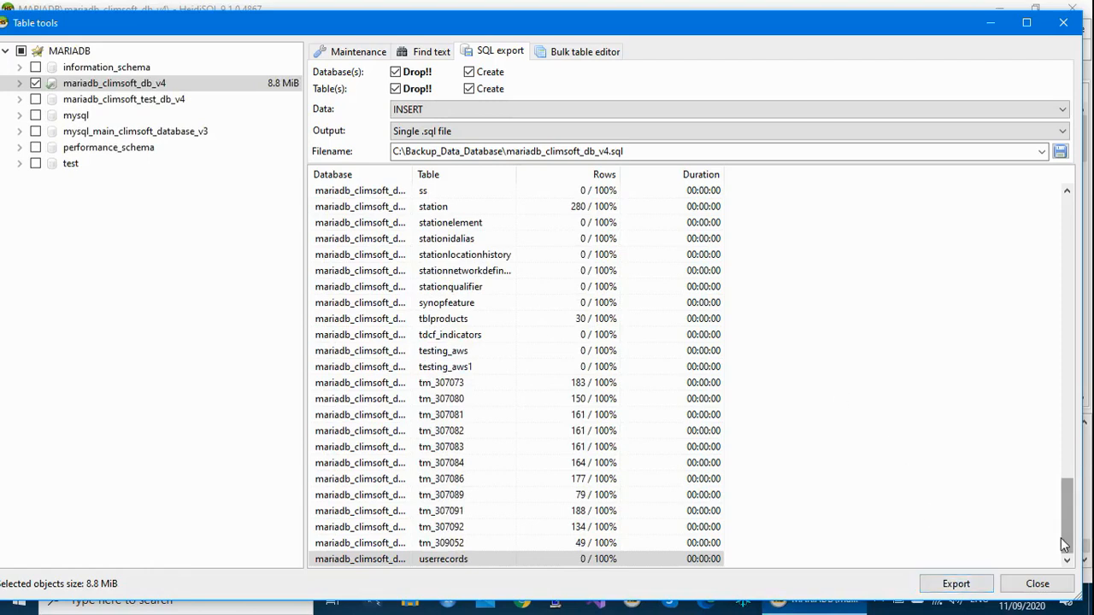
left_click_drag(1069, 521, 1030, 229)
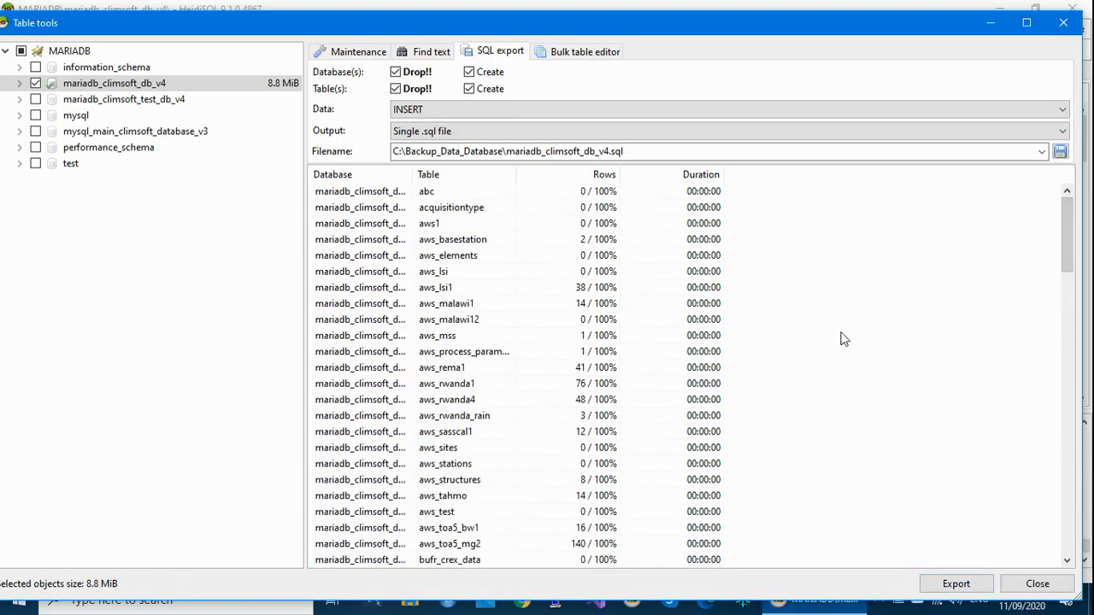
left_click(1066, 24)
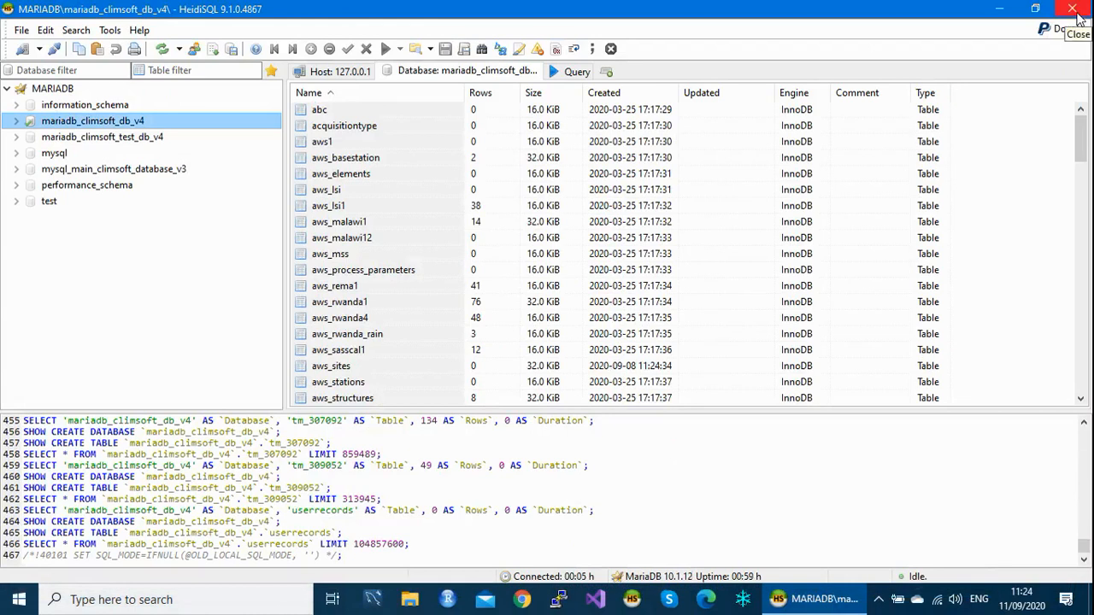
left_click(1074, 11)
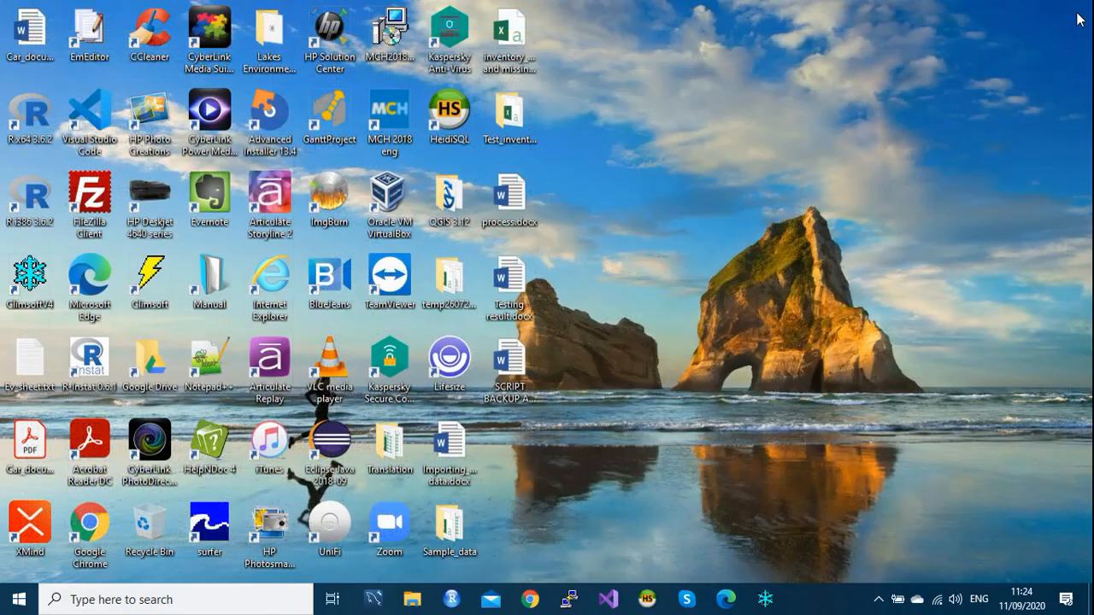
Step: Reopen the MARIADB session in HeidiSQL, view the collapsed list of databases and close the program
left_click(648, 600)
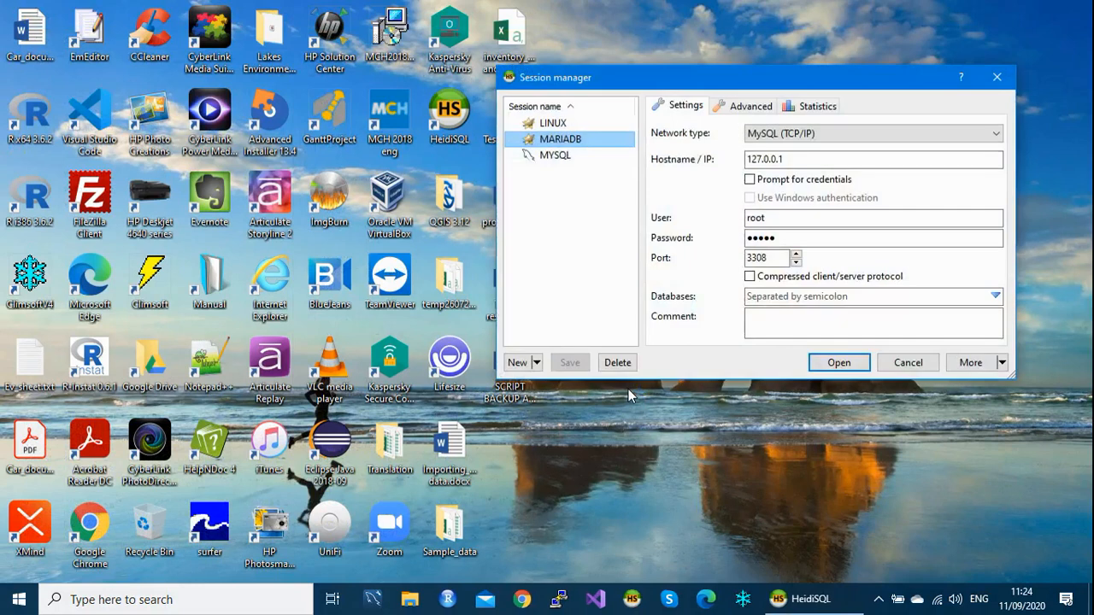
left_click(840, 363)
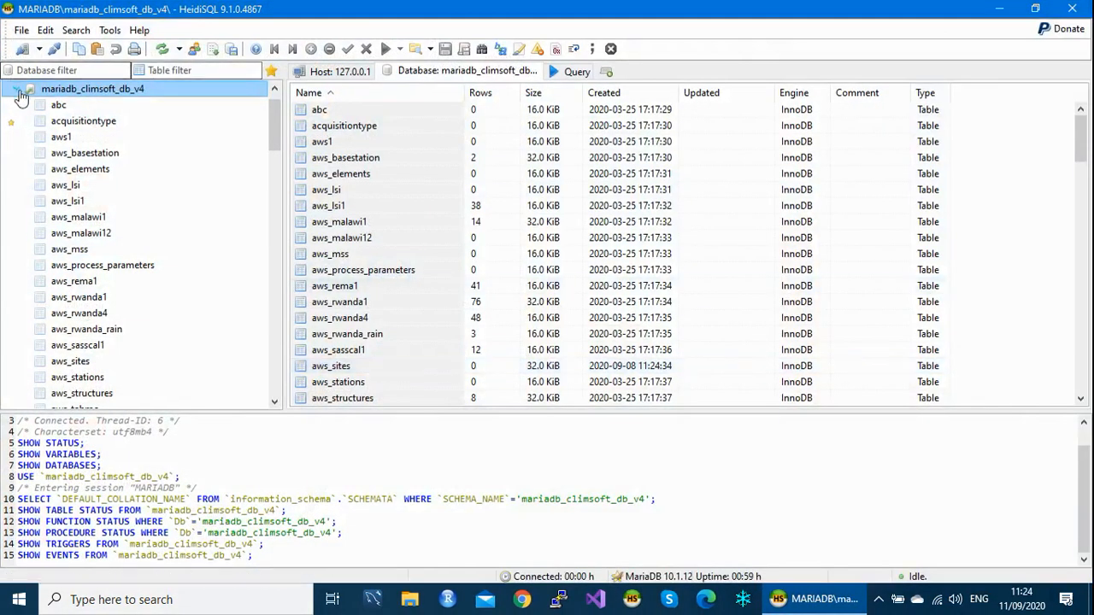
left_click(16, 88)
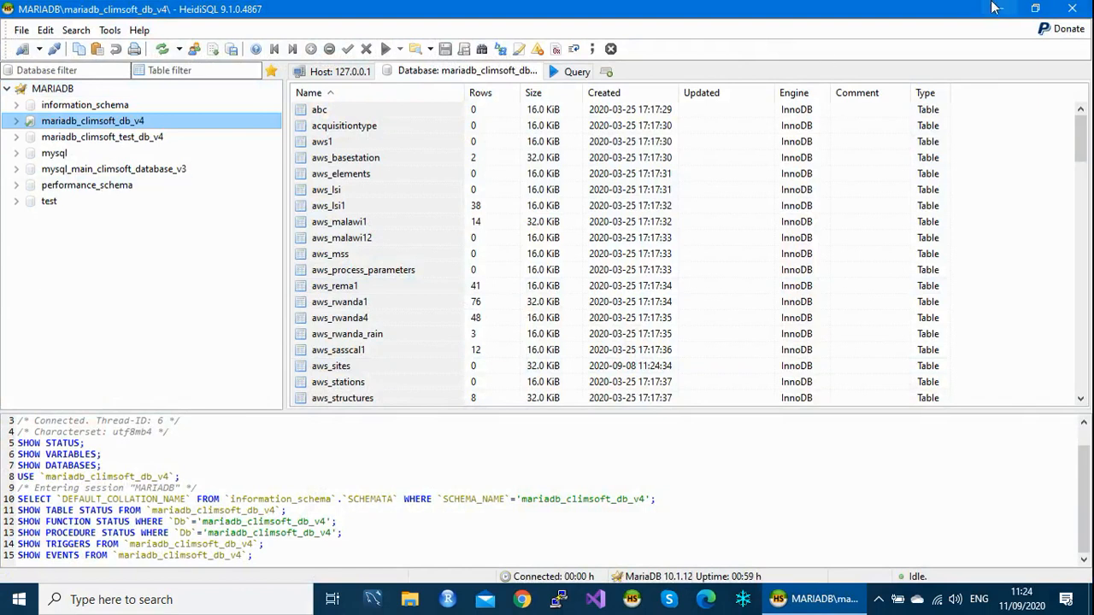
left_click(1072, 10)
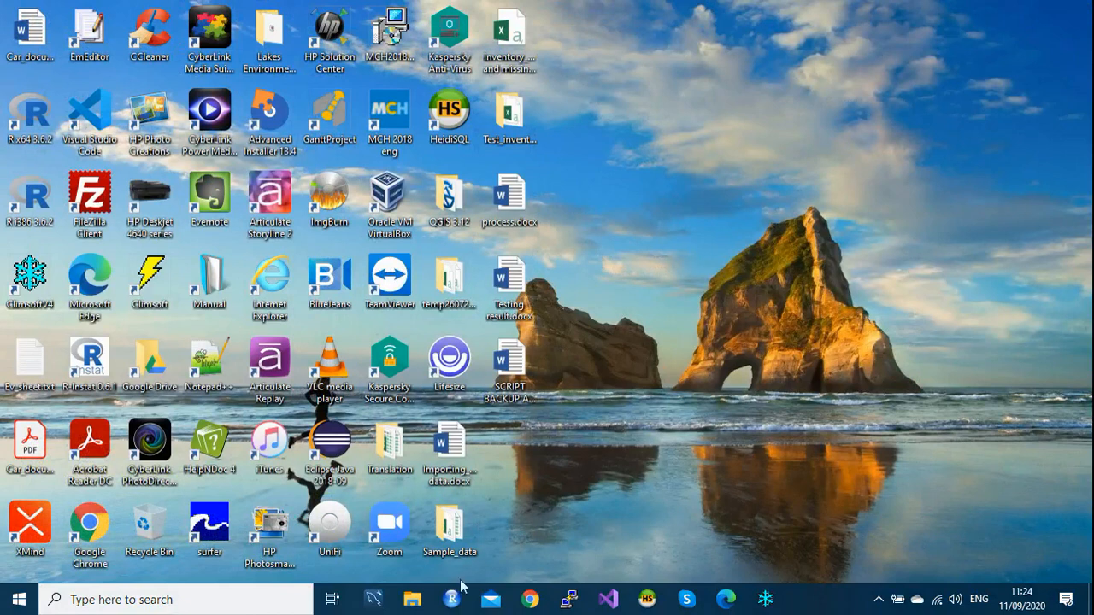
Step: Switch to File Explorer, open C:\Backup_Data_Database and check for the exported mariadb_climsoft_db_v4.sql file
left_click(412, 601)
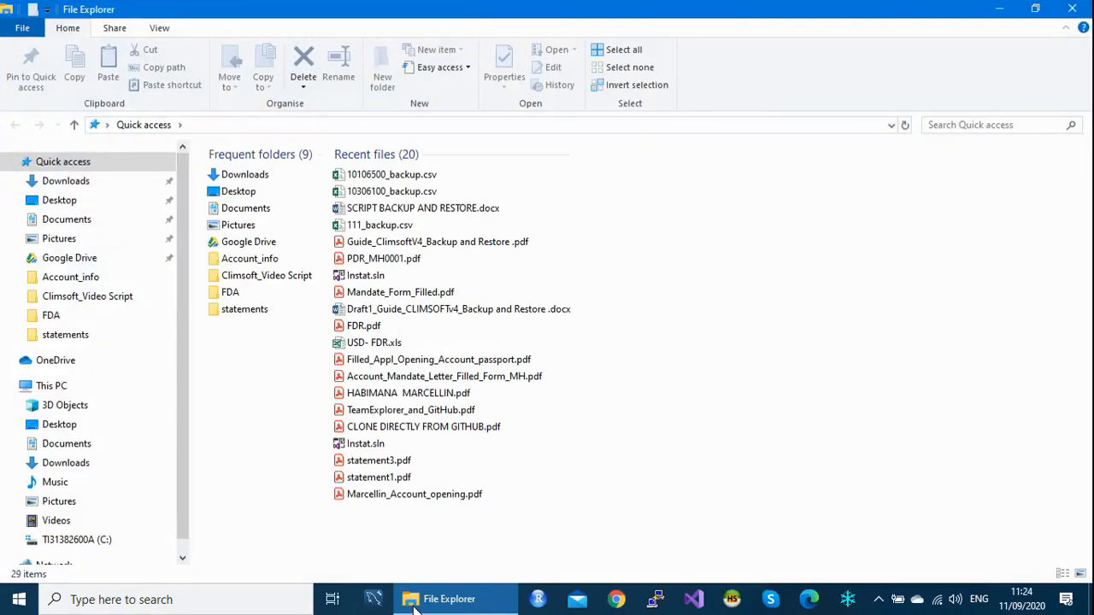
left_click(75, 546)
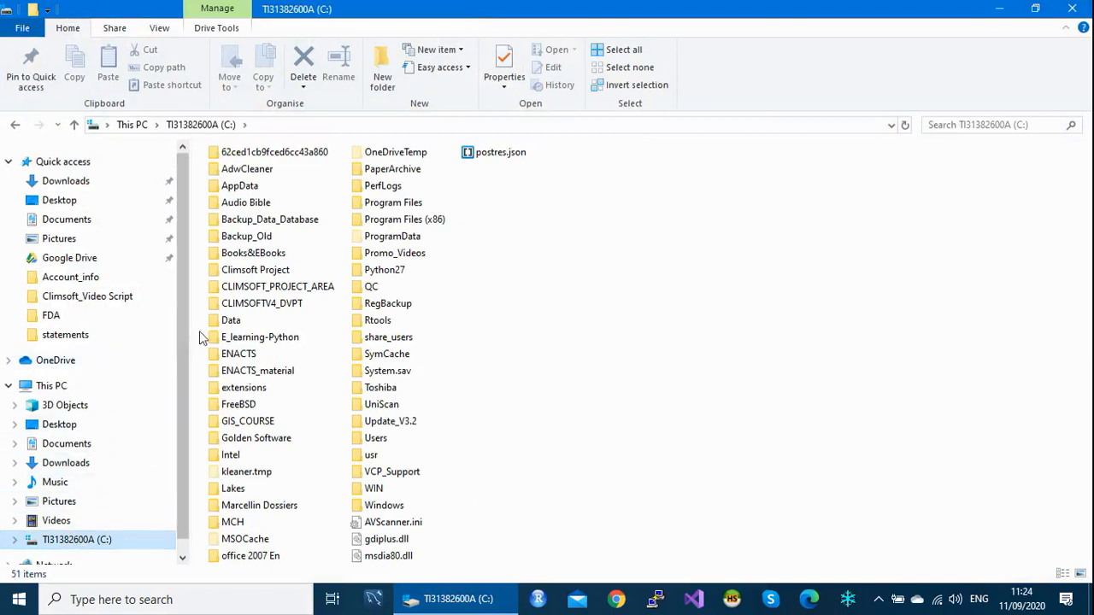
double_click(244, 221)
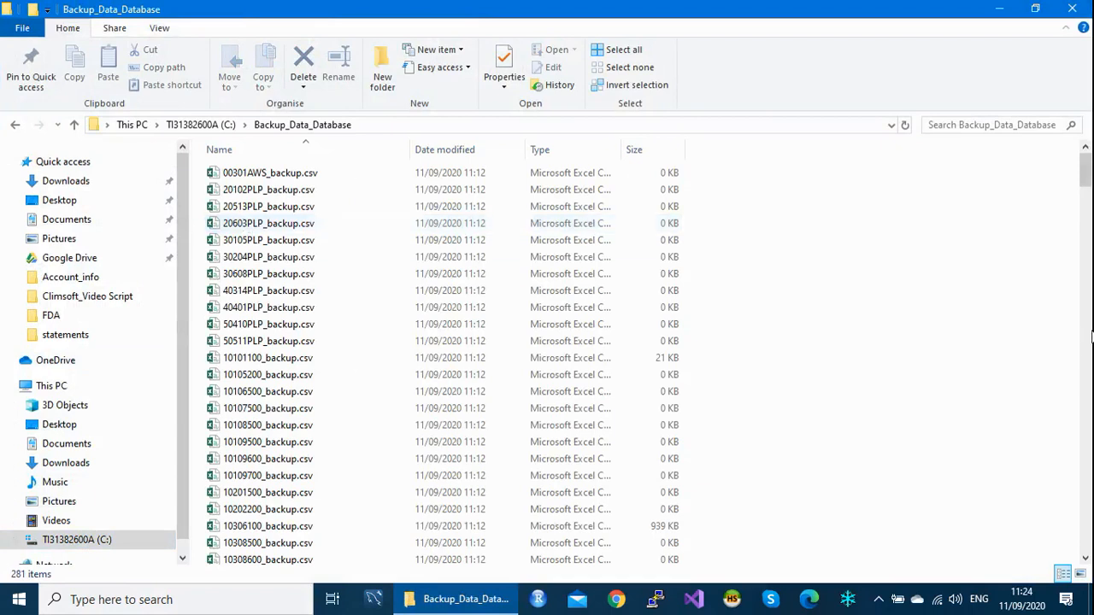
left_click_drag(1086, 175, 1090, 571)
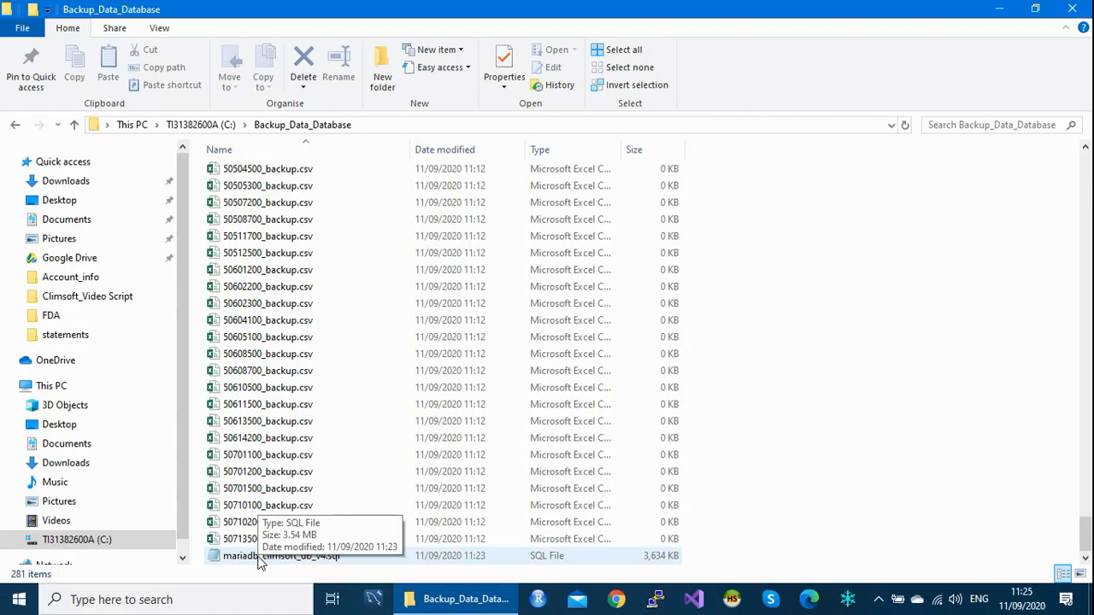
Step: Go back to the C: drive, view the actions available for the Backup_Data_Database folder and close File Explorer
left_click(74, 124)
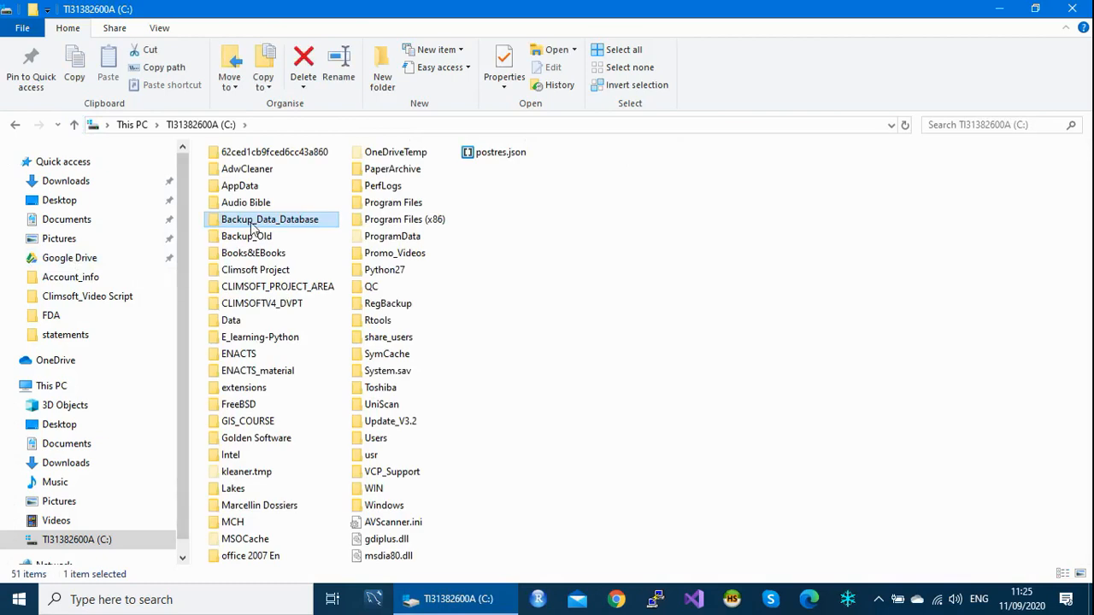
double_click(249, 221)
right_click(250, 220)
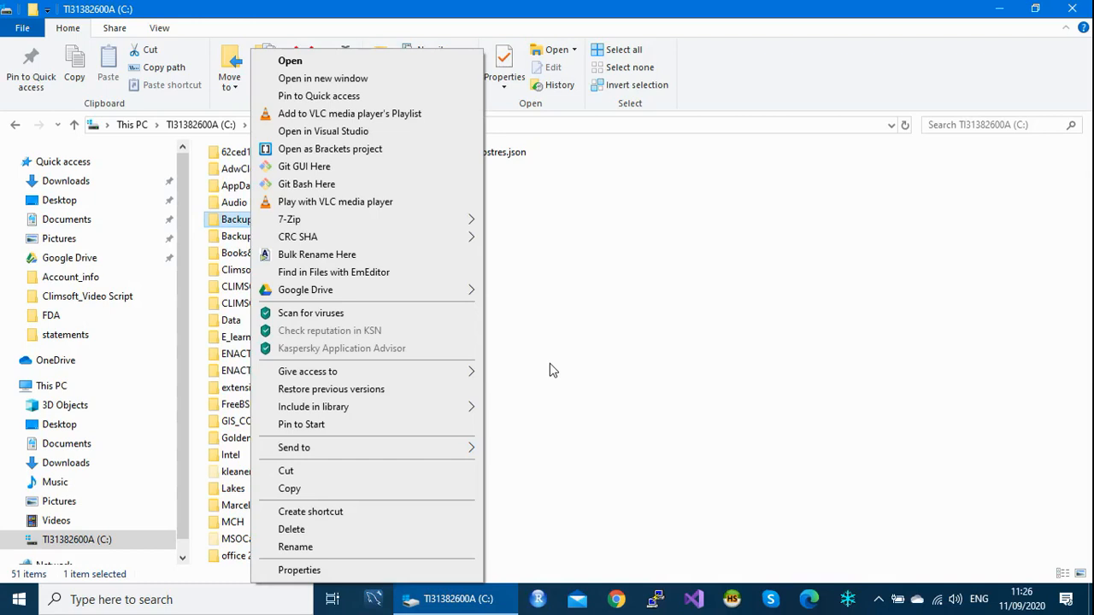
left_click(550, 365)
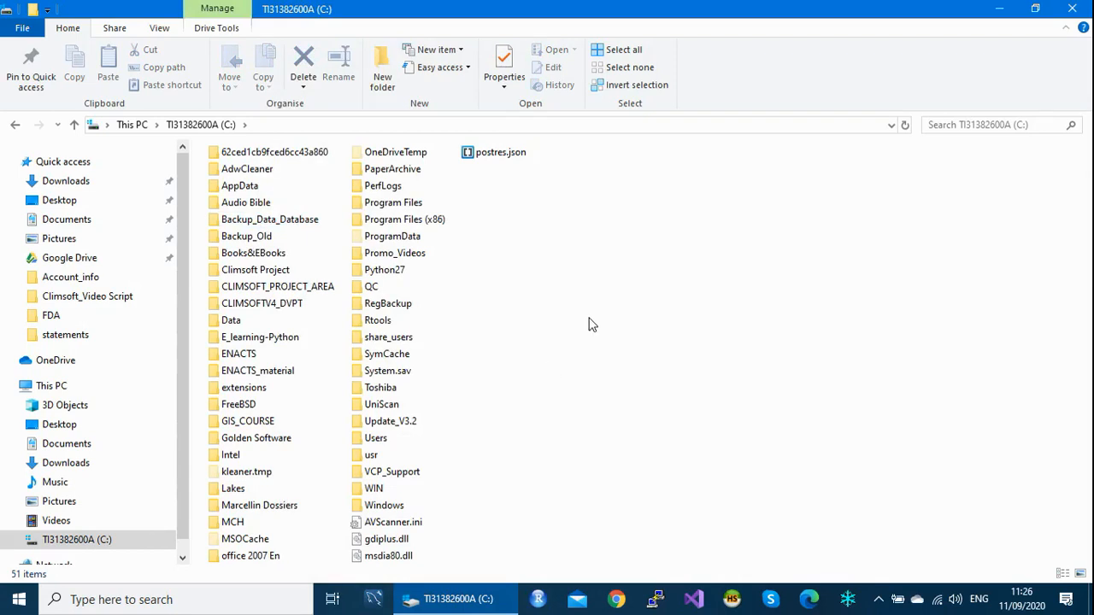
left_click(1068, 13)
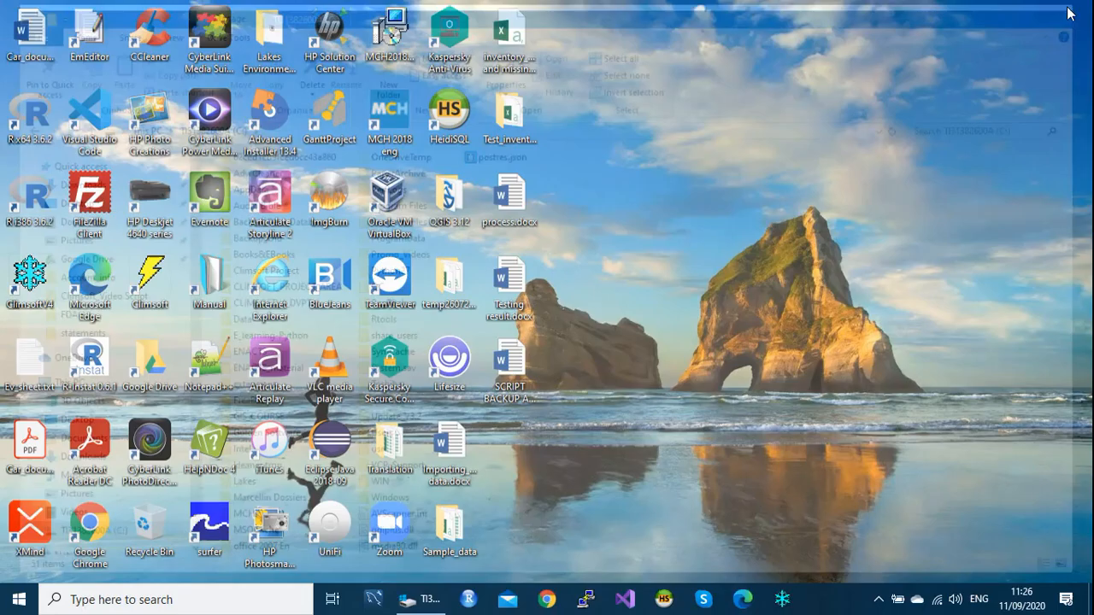